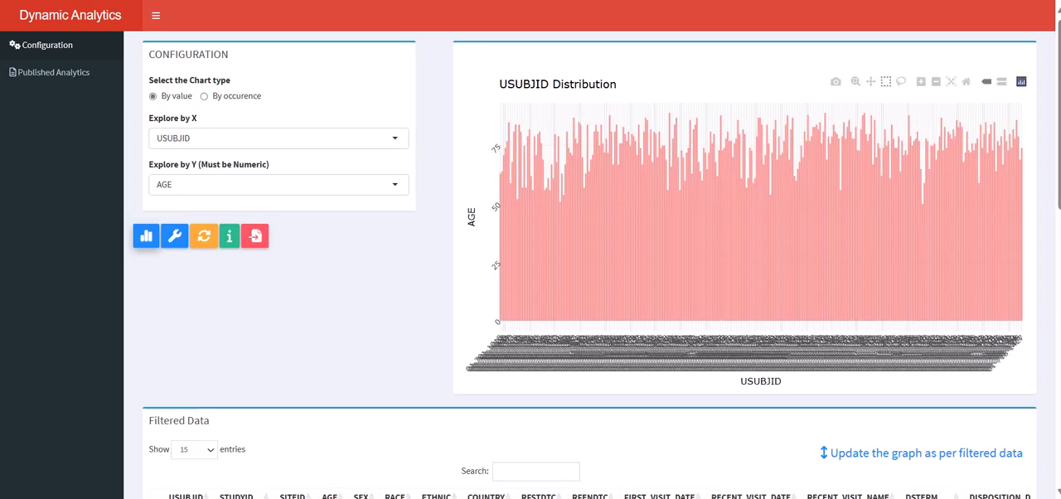
Step: Box-select a narrow band of bars near the start of the USUBJID distribution and update the graph to that filtered data
{"action": "left_click_drag", "start_coordinate": [570, 113], "coordinate": [598, 327]}
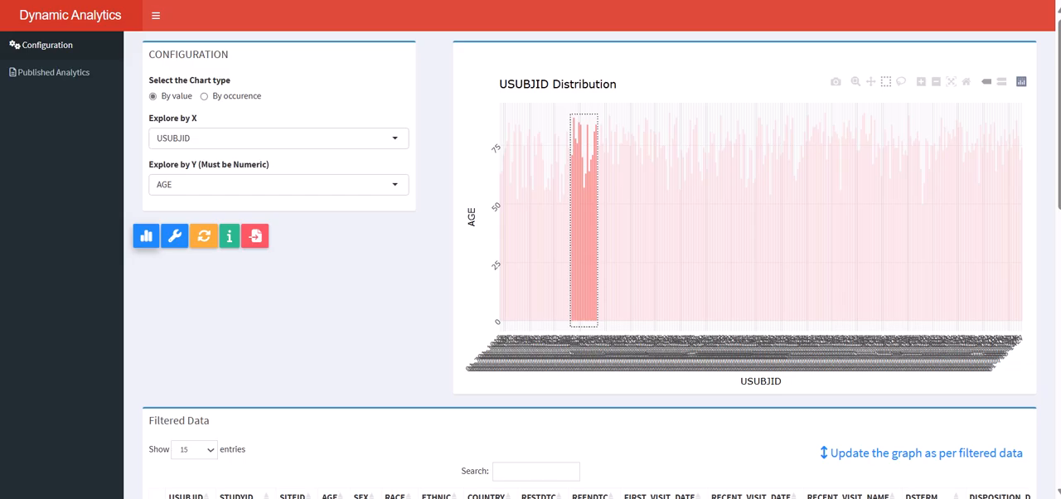
{"action": "left_click", "coordinate": [912, 453]}
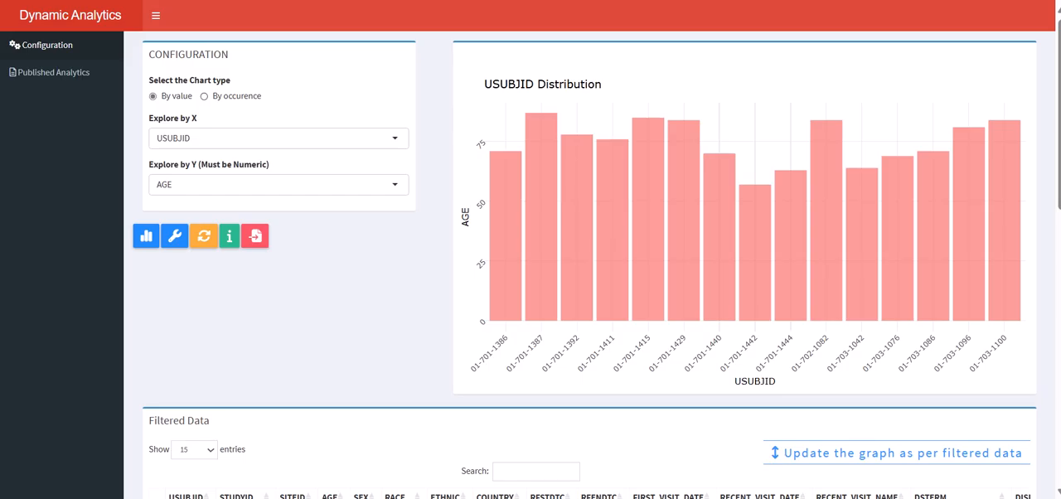
Step: Plot the AGE distribution by occurrence, with numeric X-axis data taken as discrete values
{"action": "left_click", "coordinate": [204, 96]}
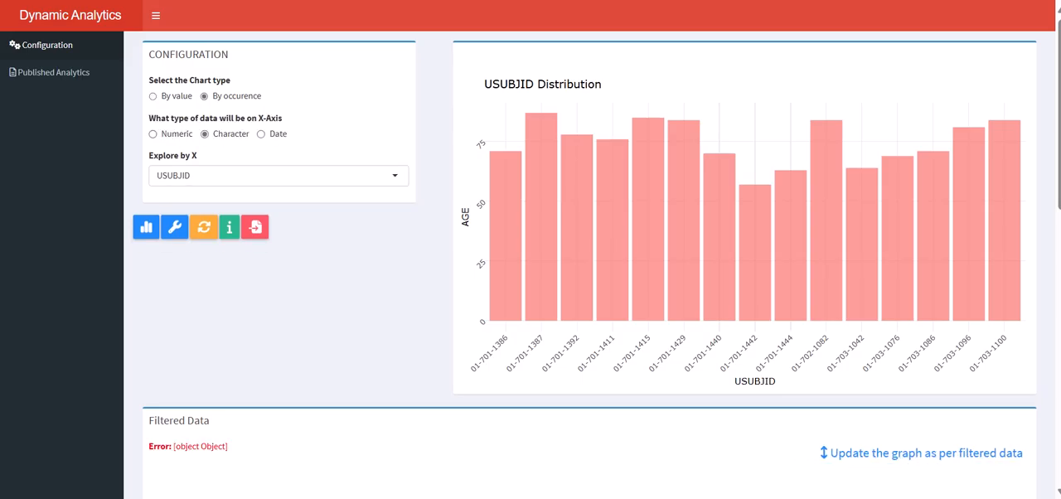
{"action": "left_click", "coordinate": [153, 134]}
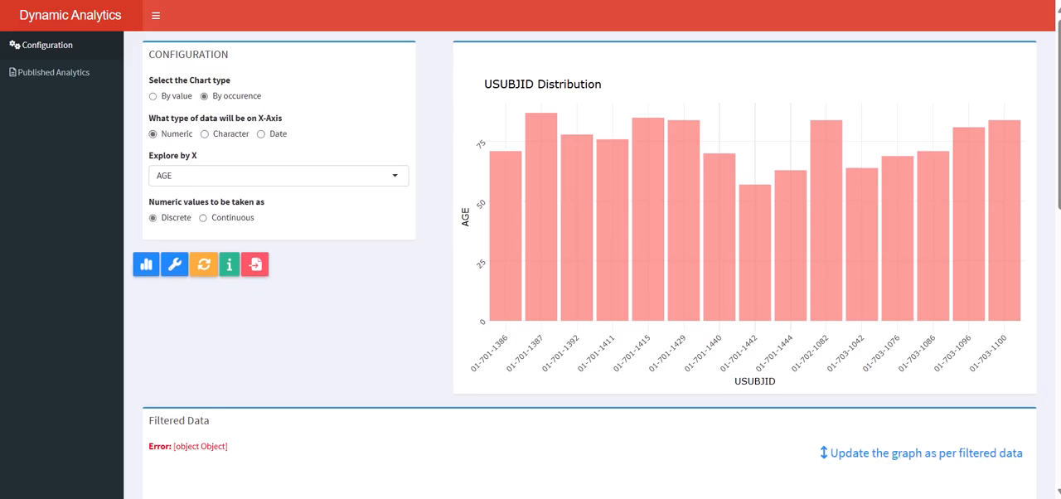
{"action": "left_click", "coordinate": [146, 264]}
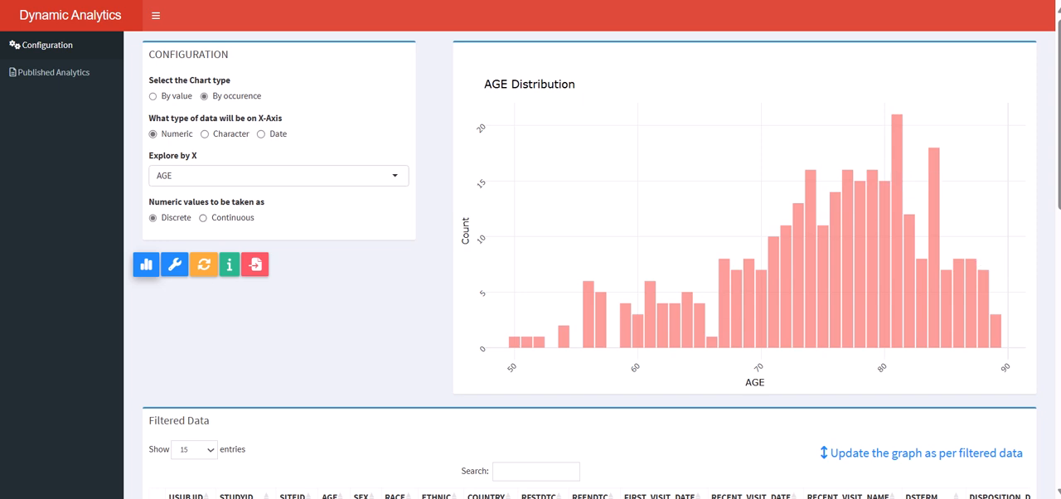
Step: Replot the AGE distribution with values taken as continuous and a range interval of 5
{"action": "left_click", "coordinate": [203, 218]}
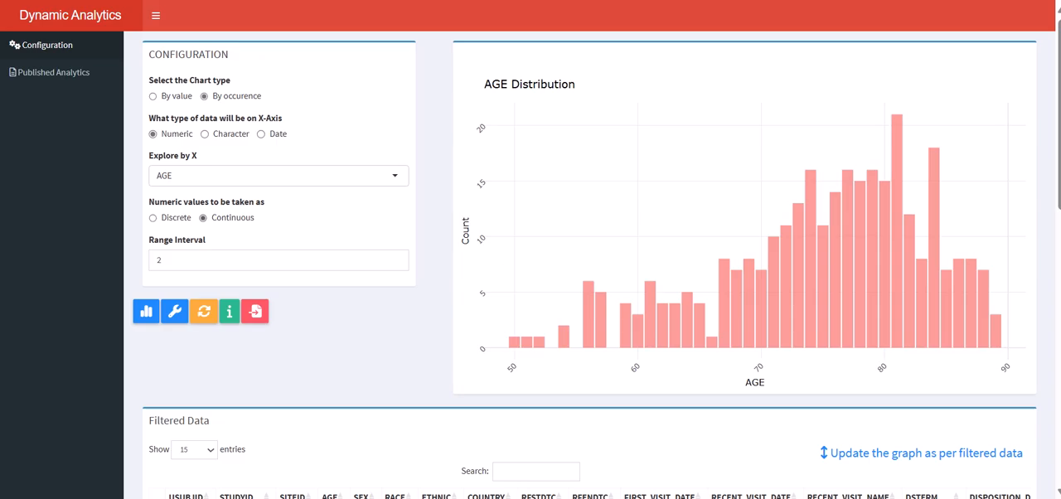
{"action": "left_click", "coordinate": [146, 311]}
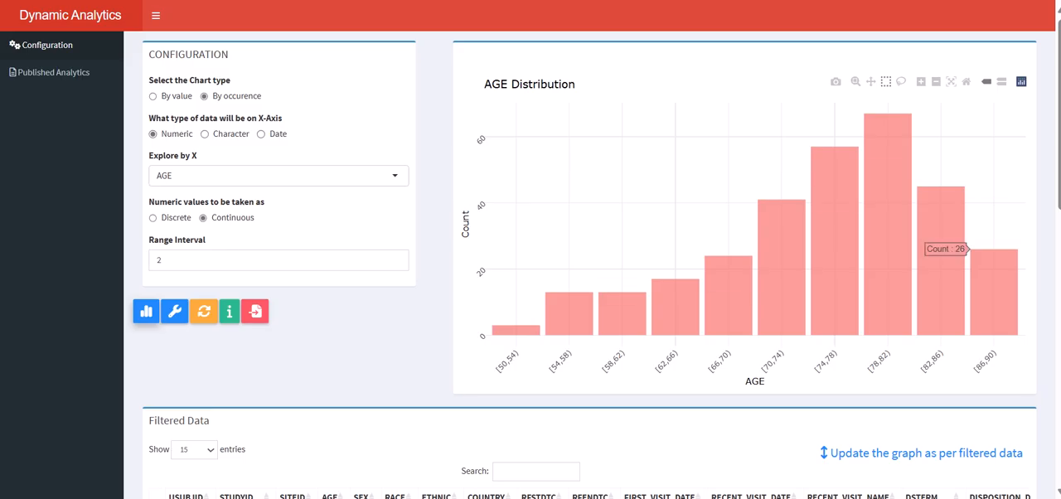
{"action": "left_click", "coordinate": [163, 260]}
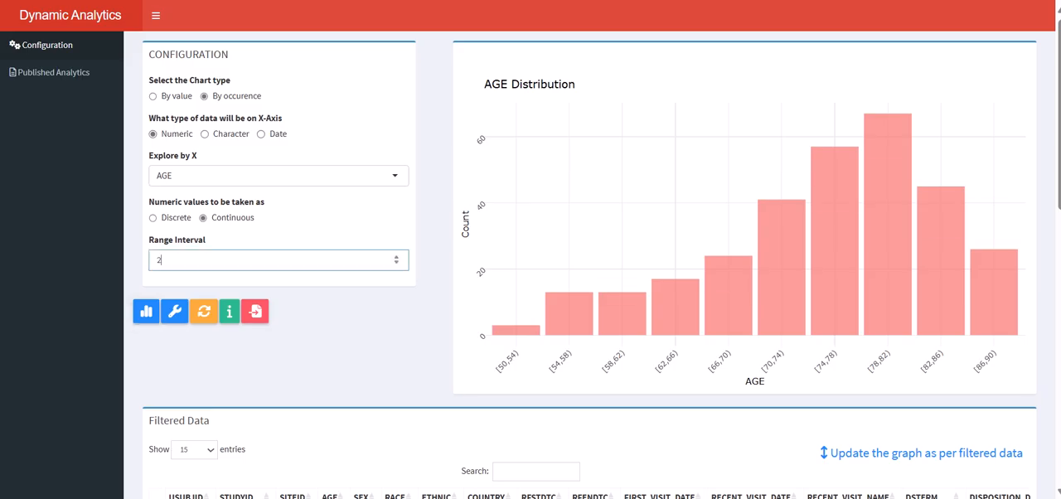
{"action": "key", "text": "BackSpace"}
{"action": "type", "text": "5"}
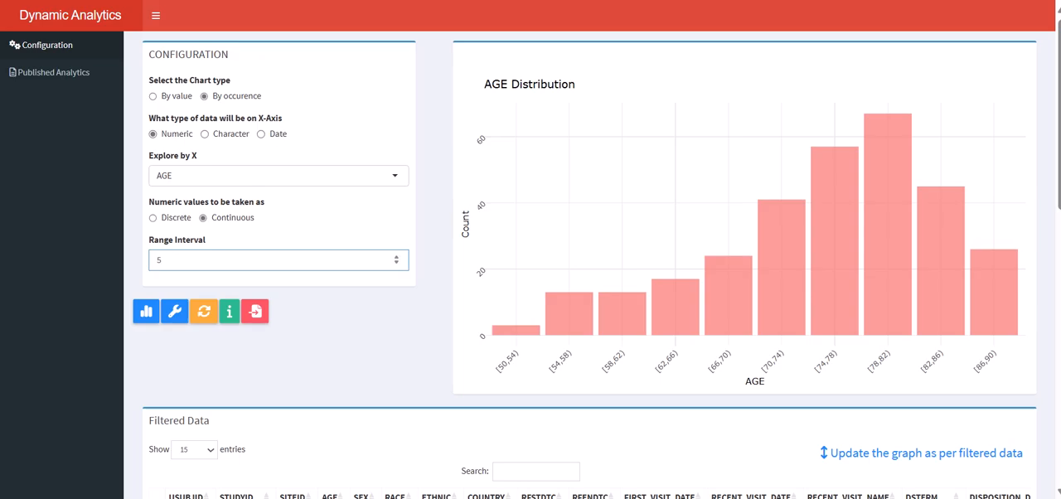
{"action": "left_click", "coordinate": [175, 312]}
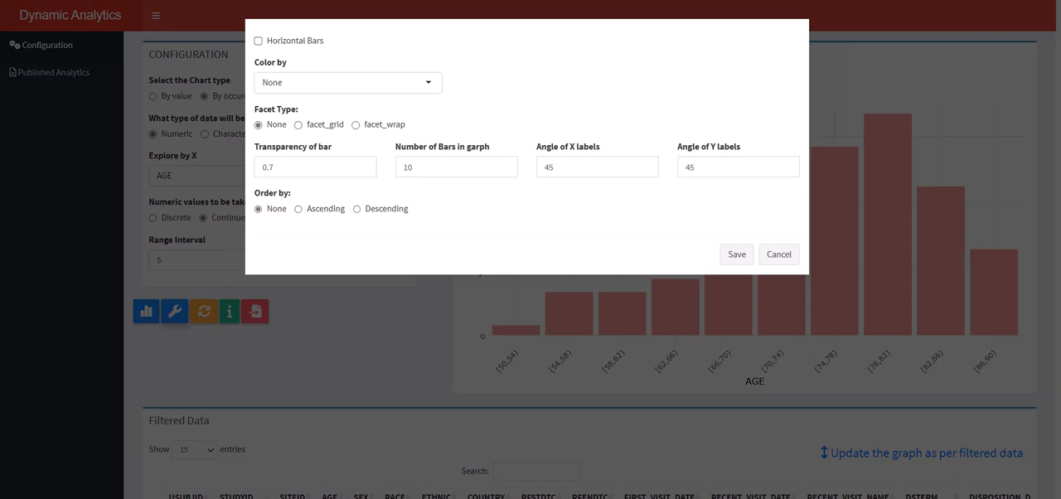
{"action": "left_click", "coordinate": [779, 255]}
{"action": "left_click", "coordinate": [147, 312]}
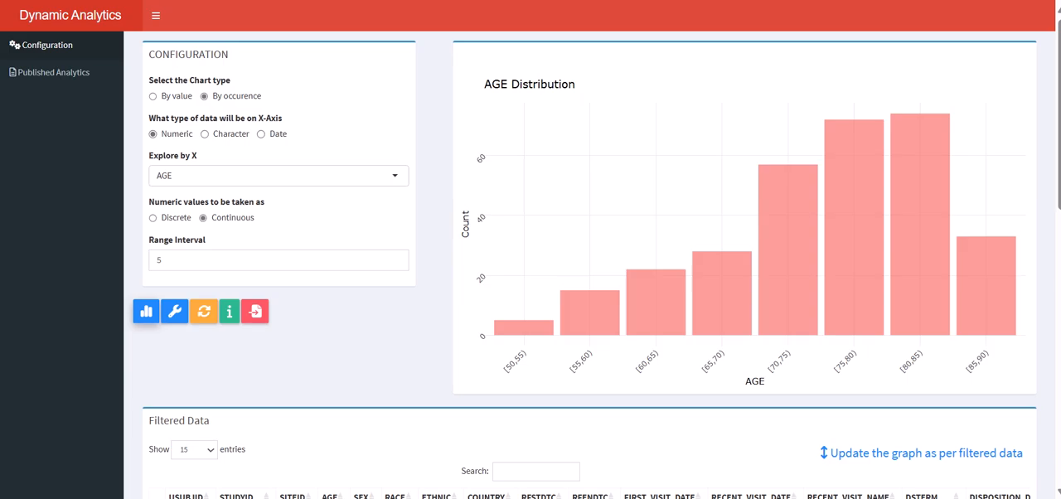
Step: Switch the X-axis data to character and plot the occurrence distribution of DSDECOD
{"action": "left_click", "coordinate": [205, 134]}
{"action": "left_click", "coordinate": [249, 176]}
{"action": "scroll", "coordinate": [249, 237], "scroll_direction": "down", "scroll_amount": 4}
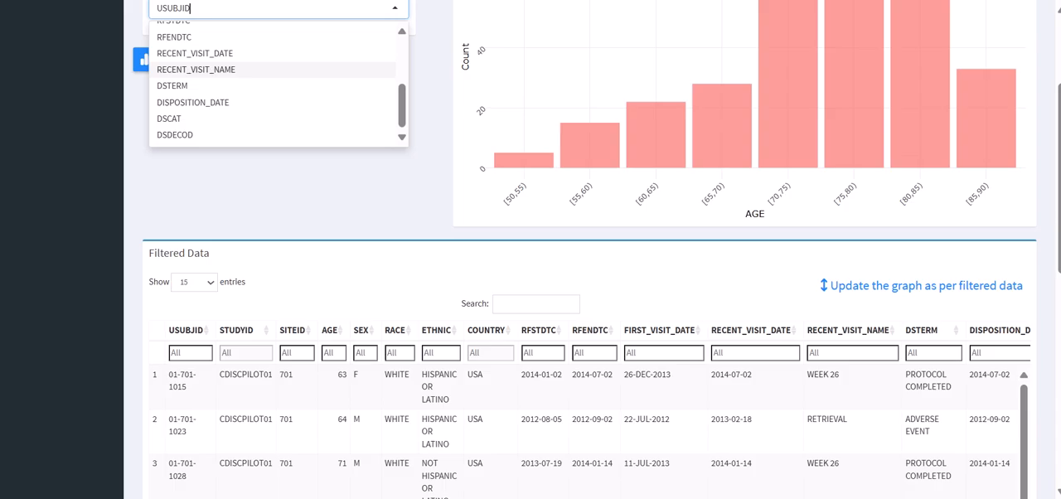
{"action": "left_click", "coordinate": [199, 135]}
{"action": "scroll", "coordinate": [199, 135], "scroll_direction": "up", "scroll_amount": 2}
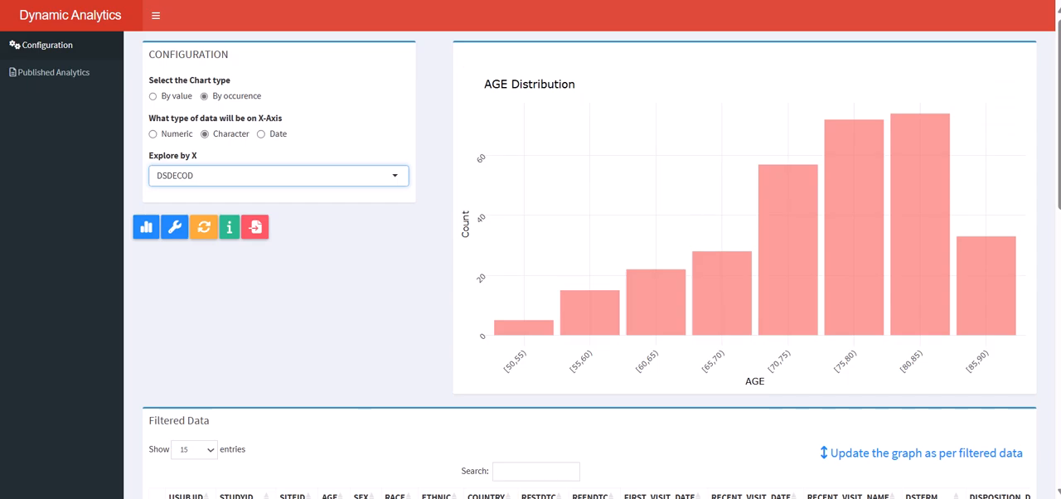
{"action": "left_click", "coordinate": [146, 227]}
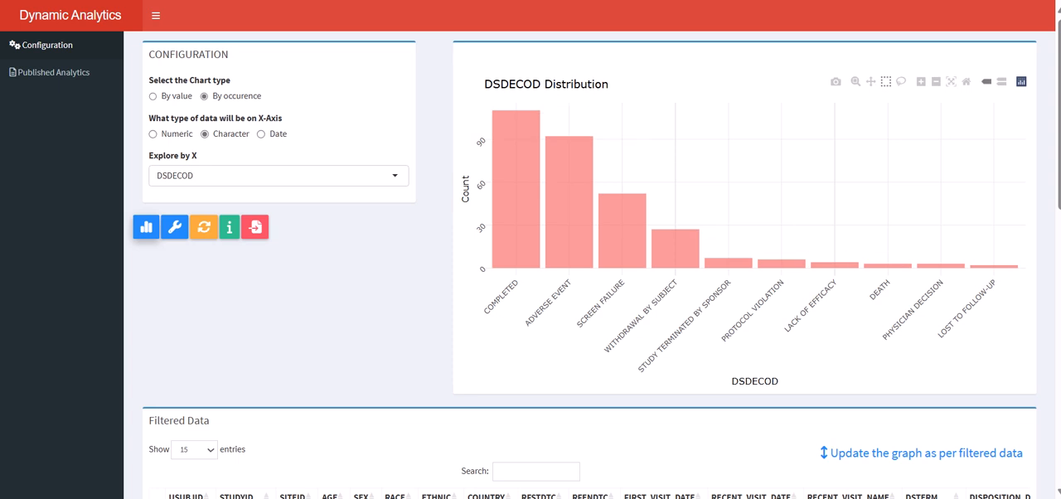
Step: Switch the X-axis data to date and plot the FIRST_VISIT_DATE distribution with a Monthwise span
{"action": "left_click", "coordinate": [261, 134]}
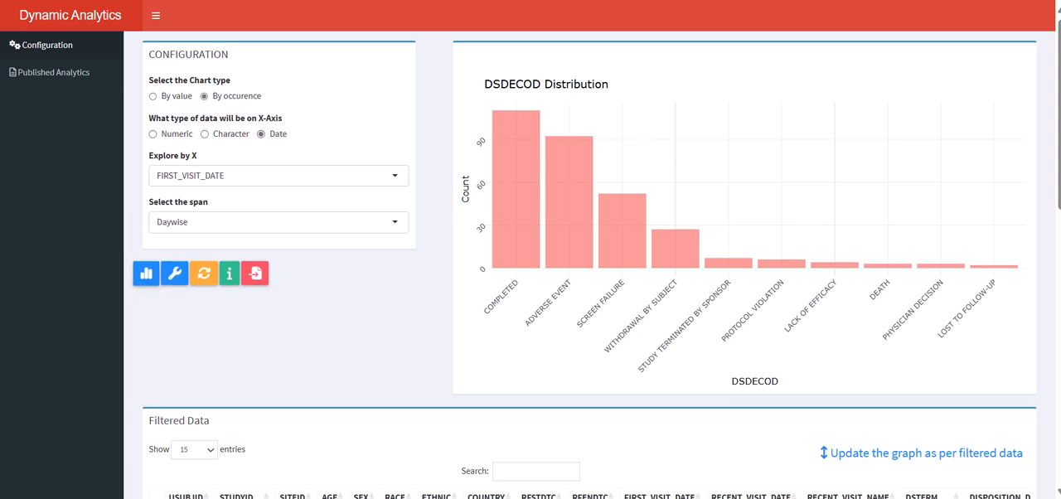
{"action": "left_click", "coordinate": [278, 221]}
{"action": "left_click", "coordinate": [277, 279]}
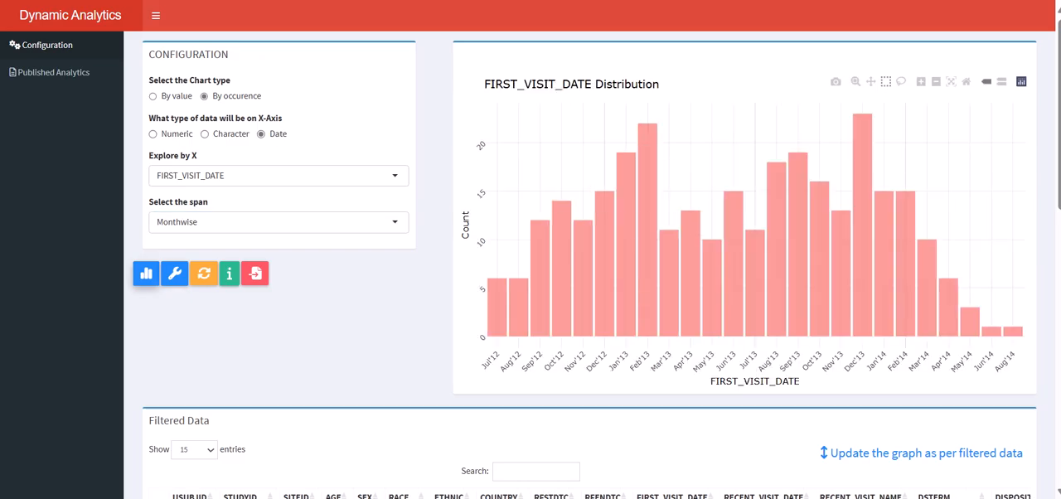
{"action": "left_click", "coordinate": [278, 221]}
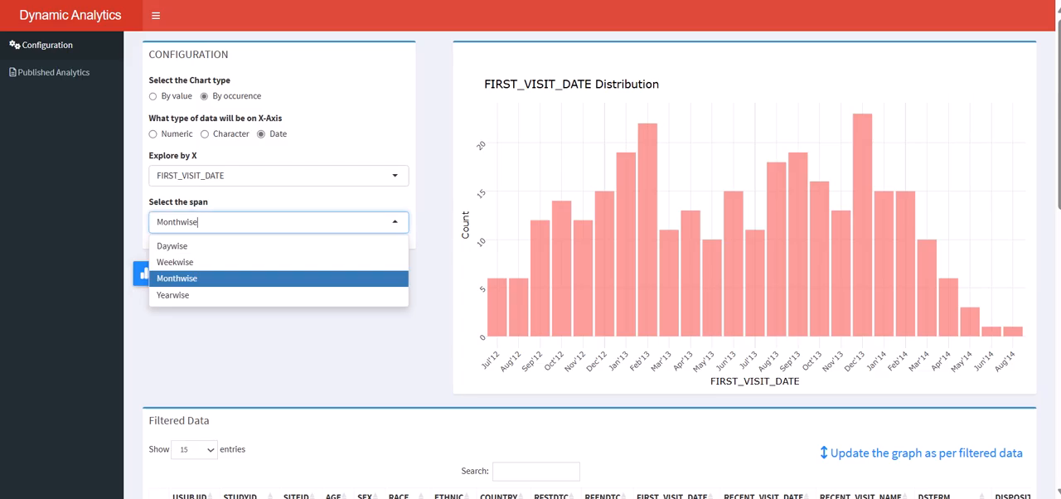
{"action": "left_click", "coordinate": [277, 221]}
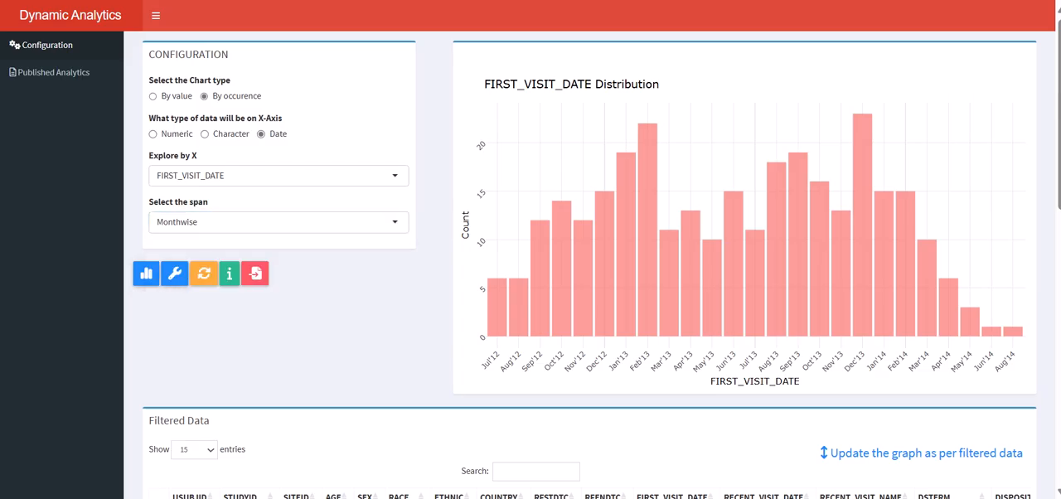
Step: Color the bars of the FIRST_VISIT_DATE chart by SEX and redraw the graph
{"action": "left_click", "coordinate": [175, 273]}
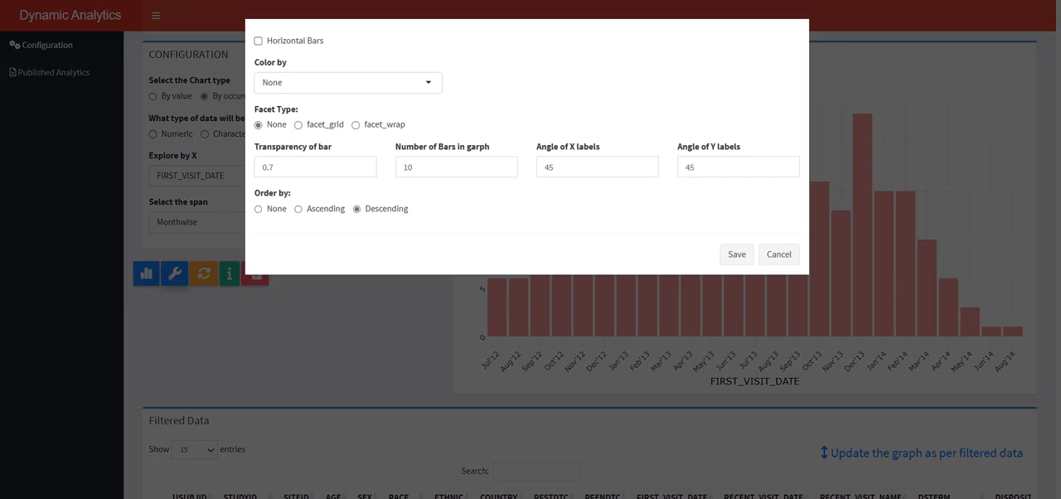
{"action": "left_click", "coordinate": [349, 82]}
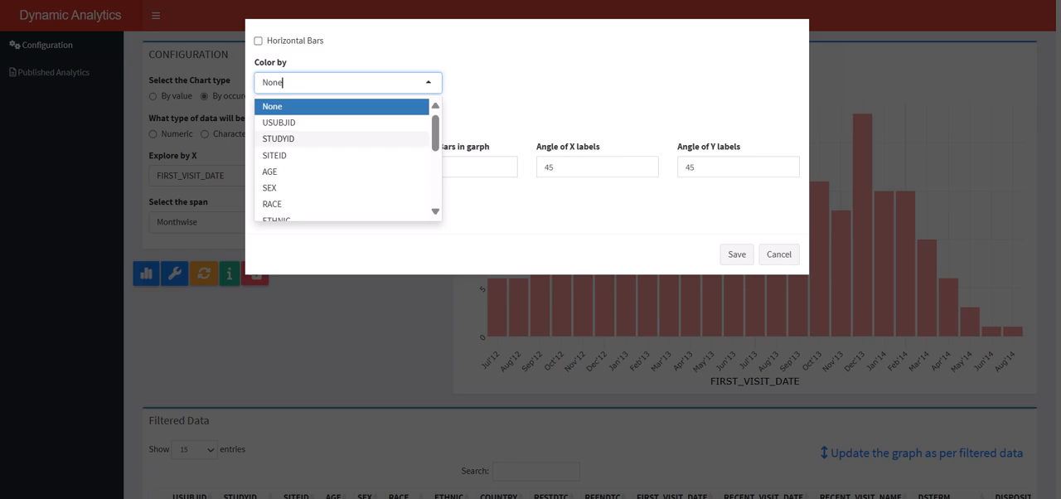
{"action": "left_click", "coordinate": [282, 187]}
{"action": "left_click", "coordinate": [737, 254]}
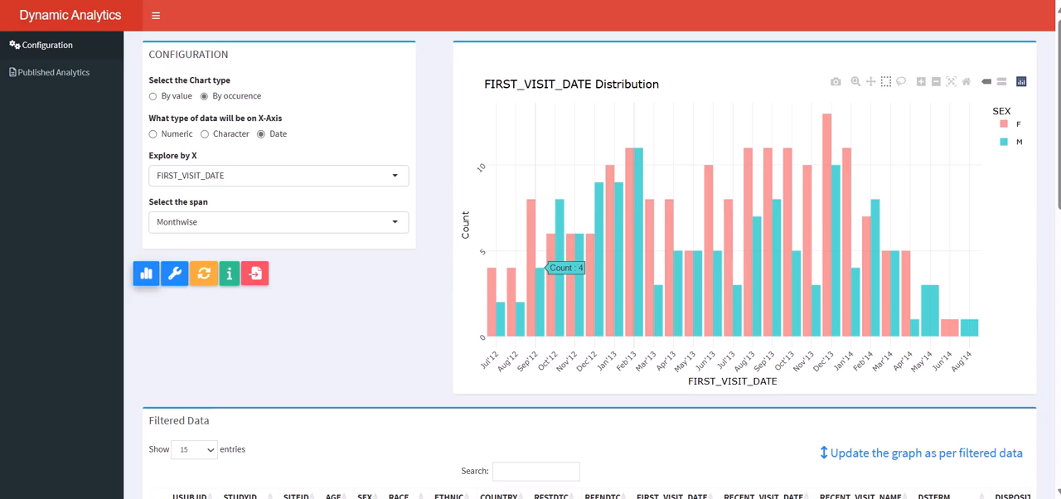
Step: Facet the FIRST_VISIT_DATE chart with facet_grid by ETHNIC and RACE
{"action": "left_click", "coordinate": [174, 273]}
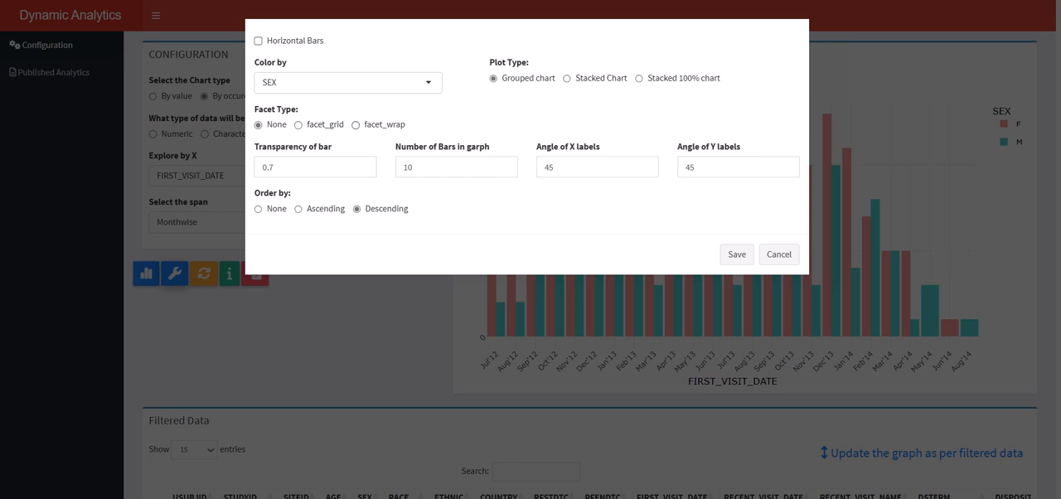
{"action": "left_click", "coordinate": [299, 125]}
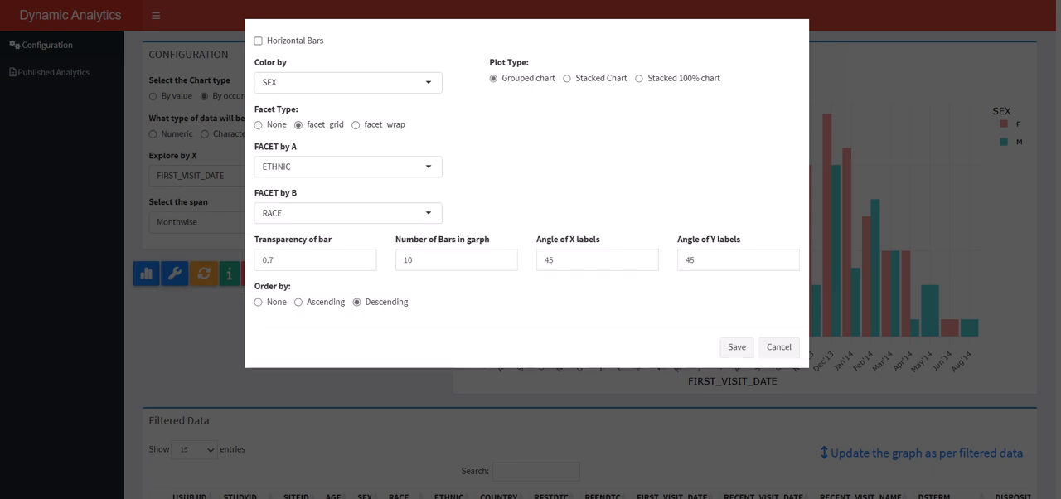
{"action": "left_click", "coordinate": [737, 347]}
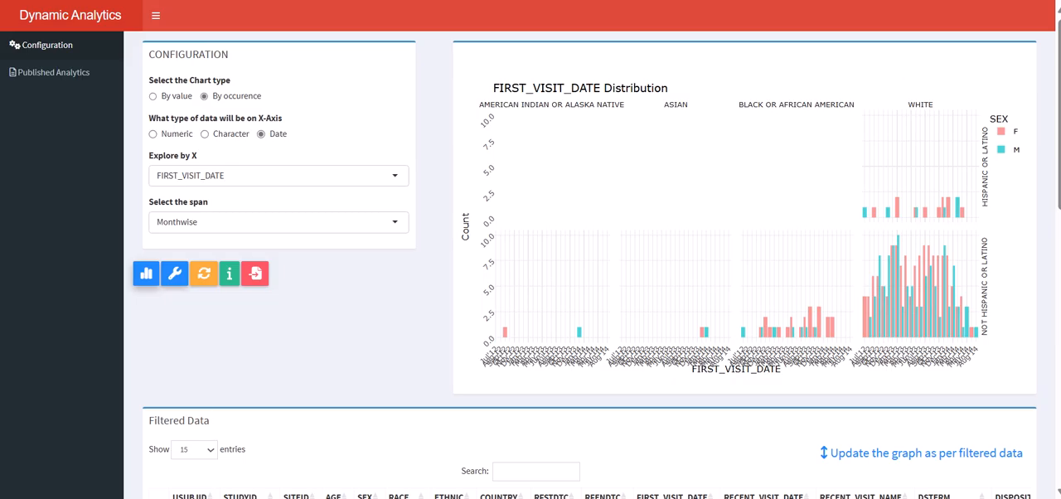
Step: Set the facet type back to None, limit the number of bars in the graph to 5 and save the chart settings
{"action": "left_click", "coordinate": [174, 273]}
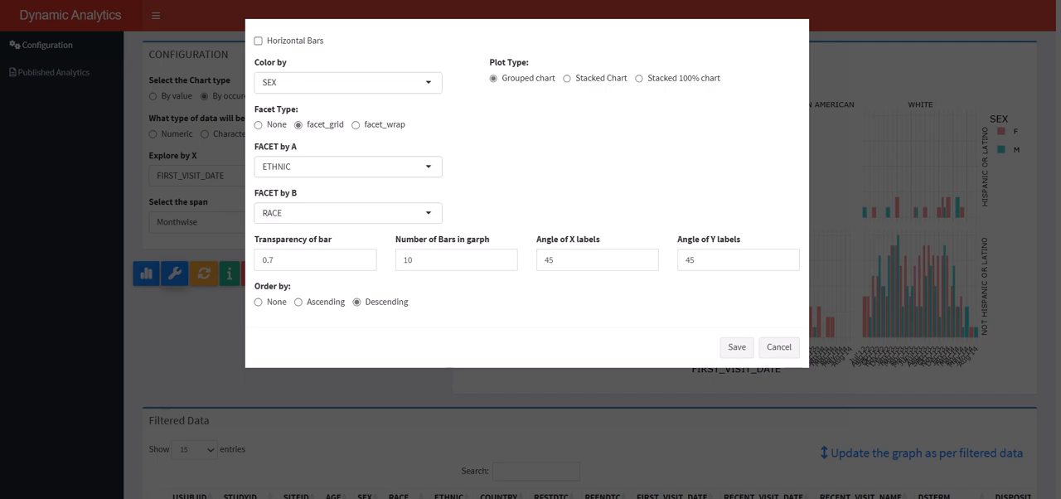
{"action": "left_click", "coordinate": [258, 125]}
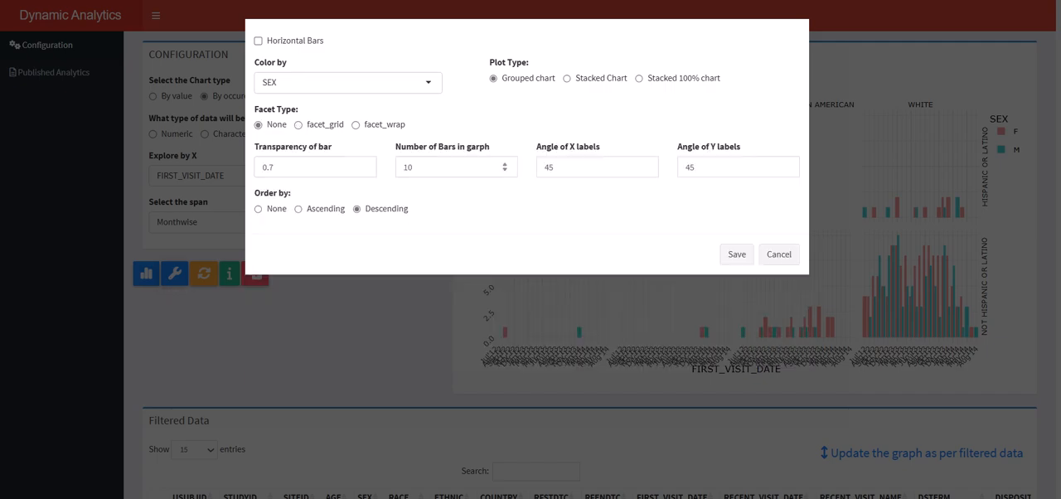
{"action": "left_click", "coordinate": [414, 167]}
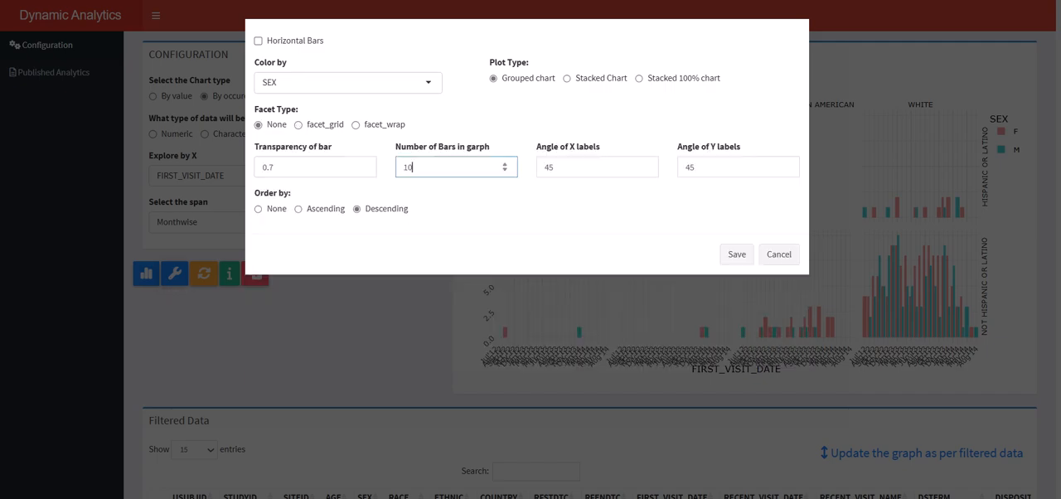
{"action": "key", "text": "BackSpace"}
{"action": "key", "text": "BackSpace"}
{"action": "type", "text": "5"}
{"action": "left_click", "coordinate": [736, 255]}
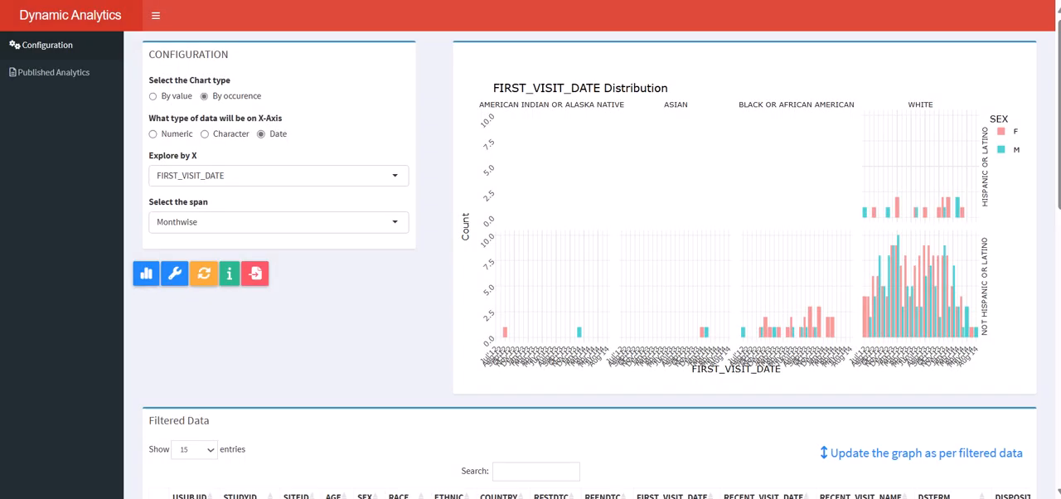
Step: Plot the DSDECOD distribution as character data using the saved SEX coloring and bar limit
{"action": "left_click", "coordinate": [204, 135]}
{"action": "left_click", "coordinate": [201, 176]}
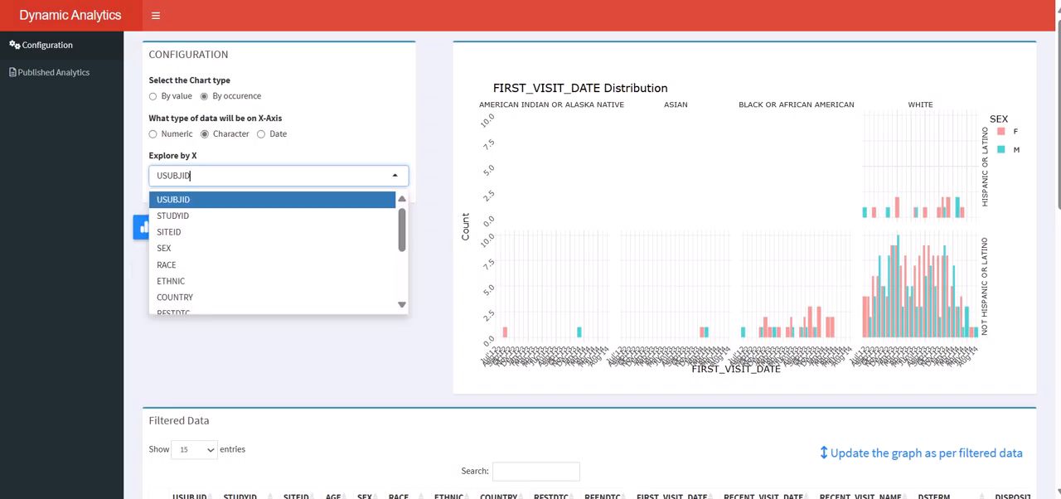
{"action": "scroll", "coordinate": [189, 249], "scroll_direction": "down", "scroll_amount": 3}
{"action": "left_click", "coordinate": [180, 302]}
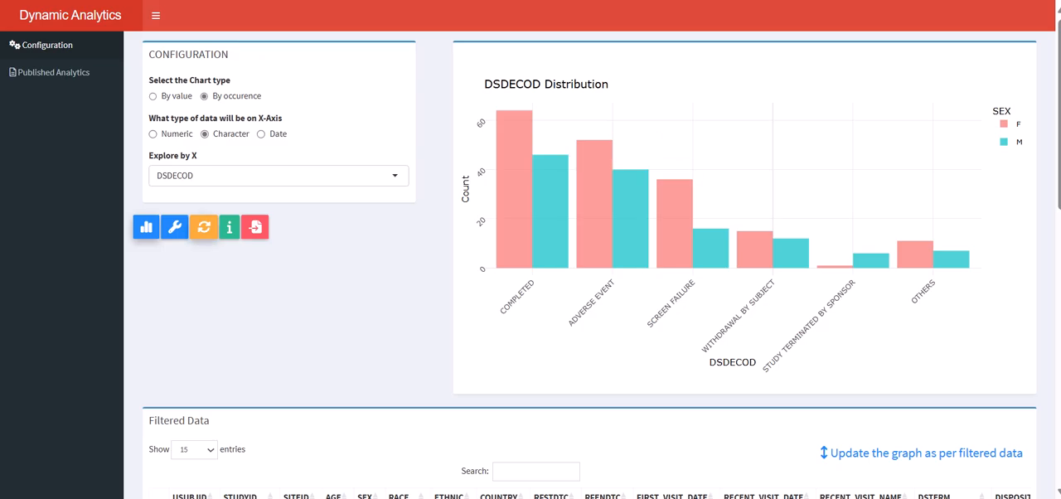
Step: Restore the default chart settings and replot the DSDECOD distribution
{"action": "left_click", "coordinate": [204, 226]}
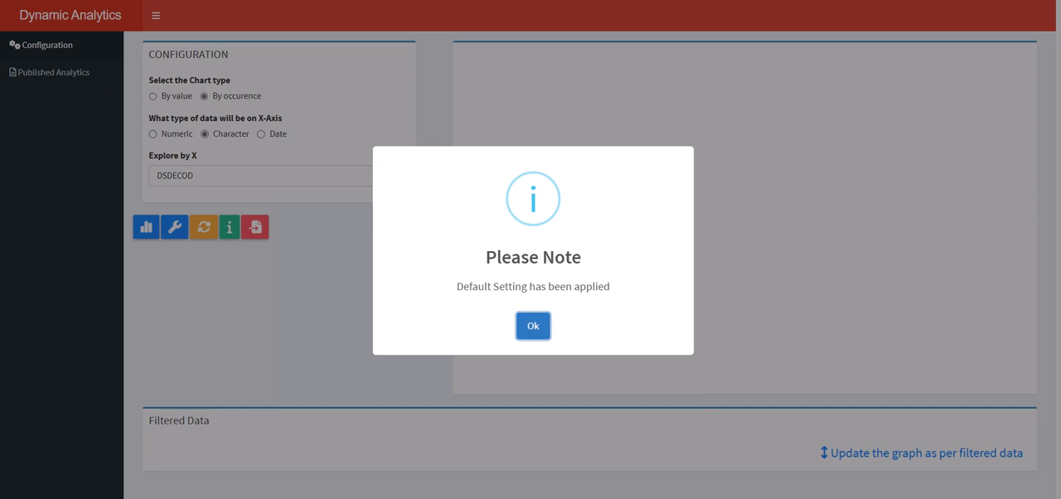
{"action": "left_click", "coordinate": [534, 326]}
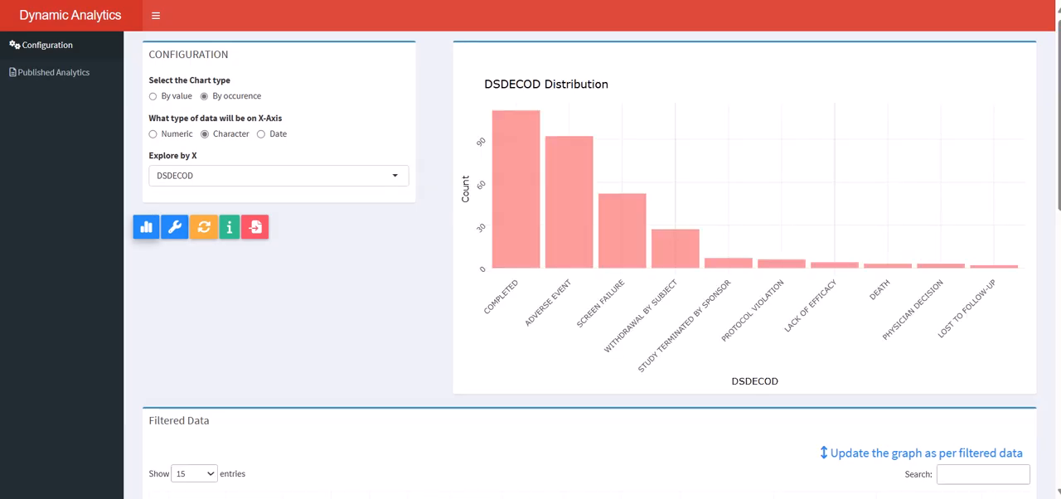
{"action": "scroll", "coordinate": [746, 249], "scroll_direction": "down", "scroll_amount": 1}
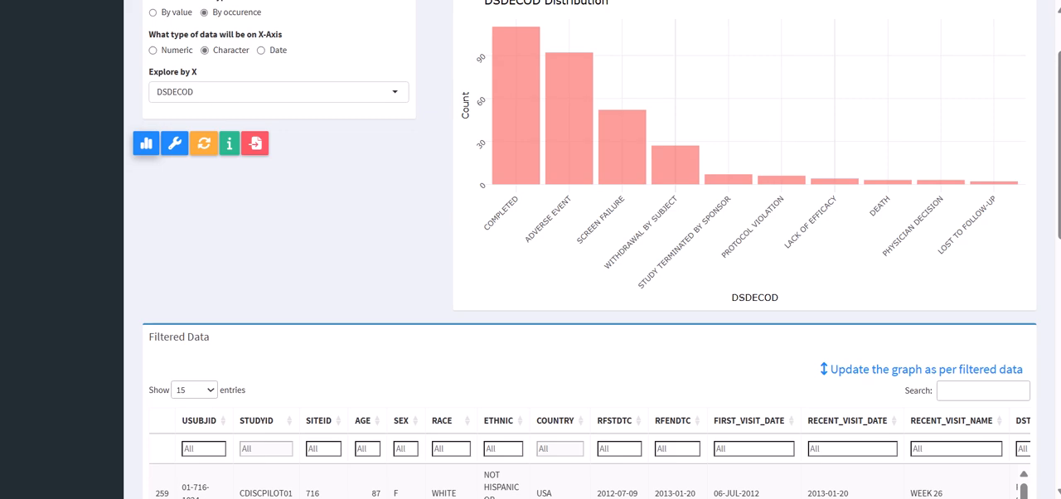
{"action": "scroll", "coordinate": [747, 248], "scroll_direction": "up", "scroll_amount": 1}
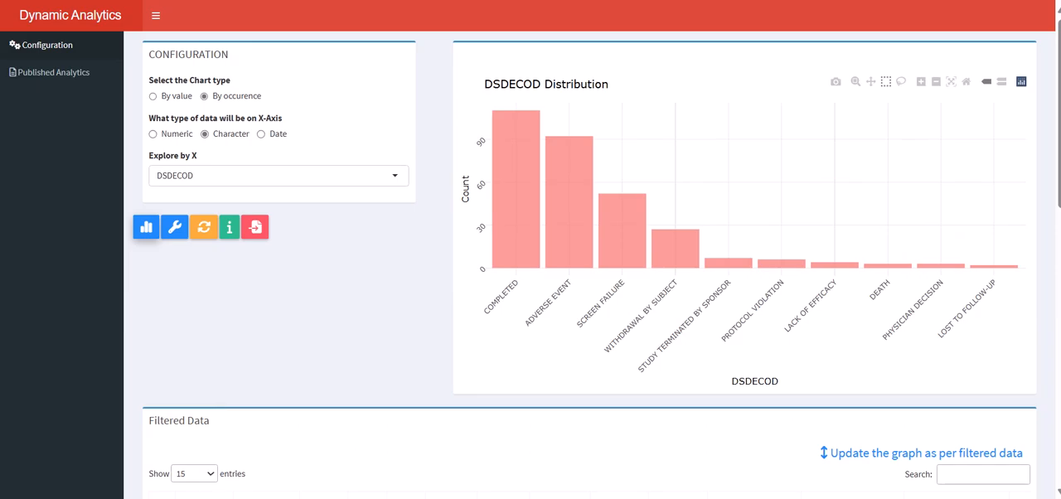
{"action": "mouse_move", "coordinate": [516, 166]}
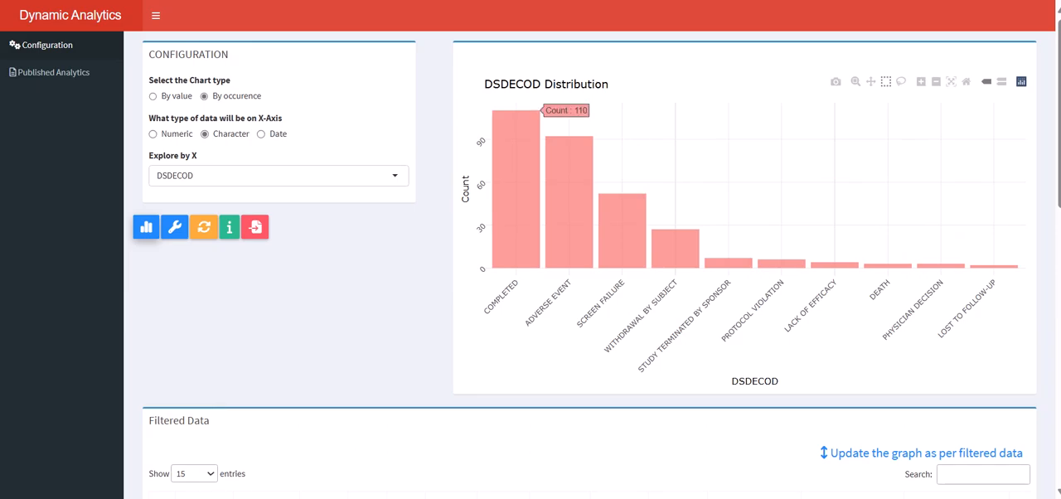
Step: Box-select the COMPLETED through WITHDRAWAL BY SUBJECT bars in the DSDECOD chart to filter the data table
{"action": "left_click_drag", "start_coordinate": [487, 106], "coordinate": [707, 276]}
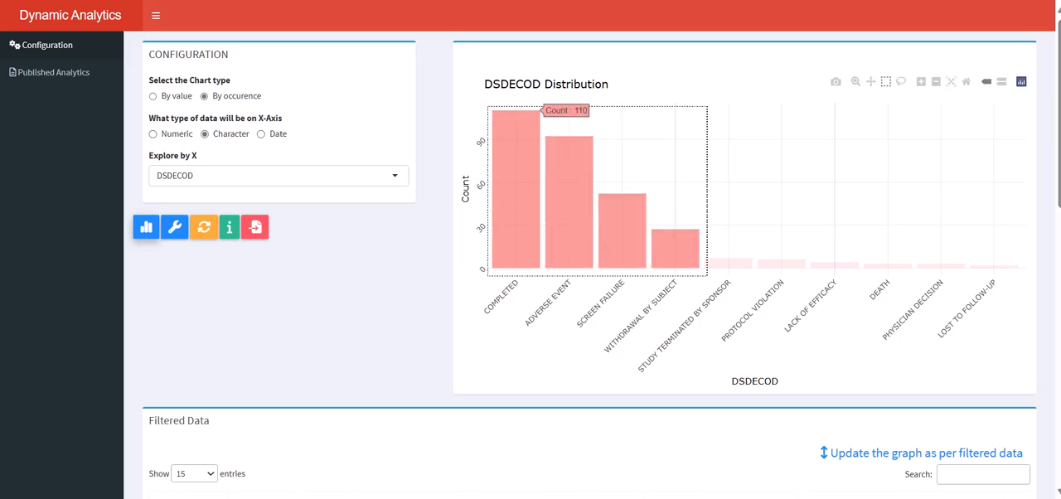
{"action": "scroll", "coordinate": [580, 249], "scroll_direction": "down", "scroll_amount": 9}
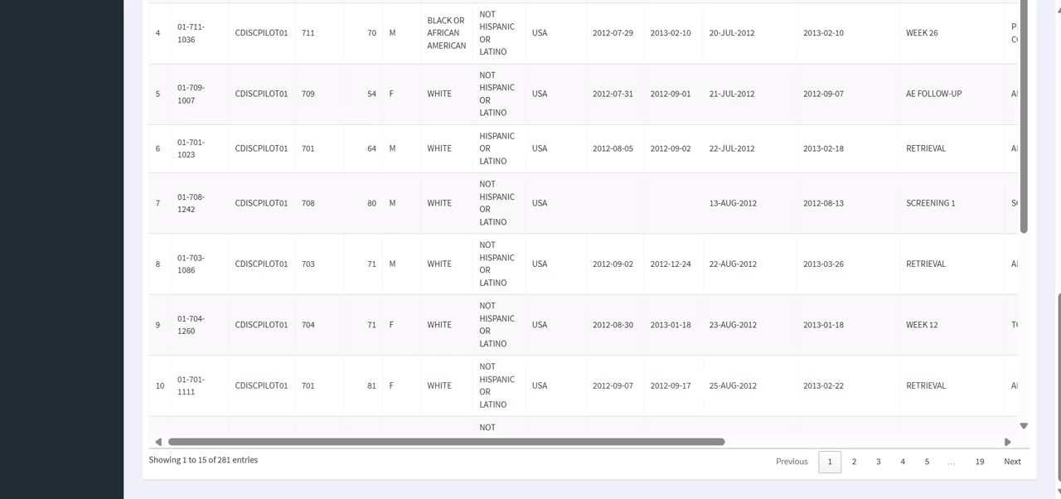
{"action": "scroll", "coordinate": [580, 249], "scroll_direction": "up", "scroll_amount": 5}
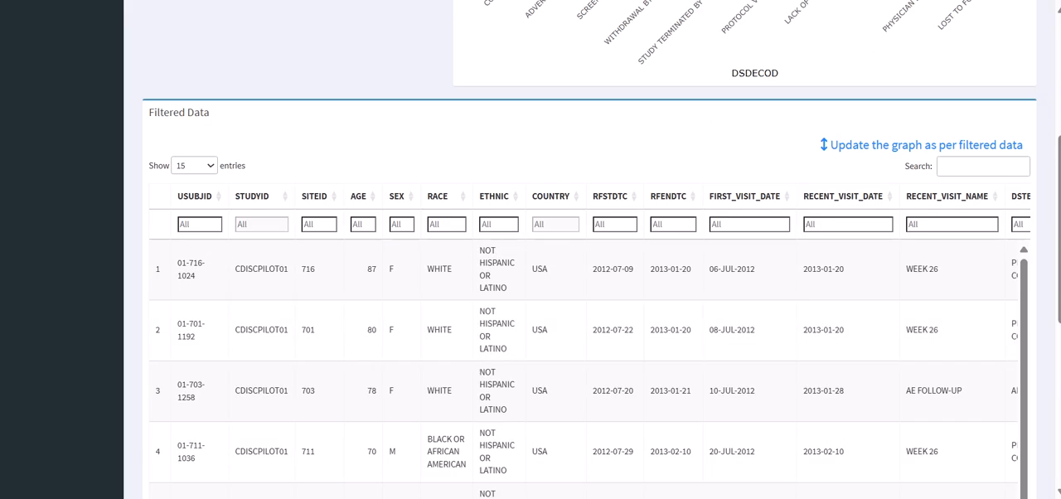
Step: Filter the table to SITEID 701 and update the DSDECOD graph from the filtered data
{"action": "left_click", "coordinate": [319, 225]}
{"action": "type", "text": "701"}
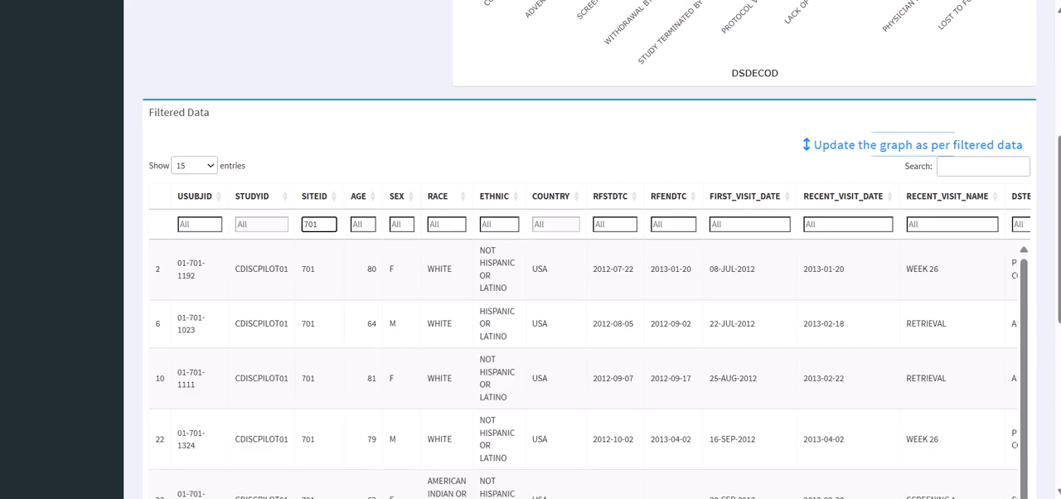
{"action": "scroll", "coordinate": [919, 144], "scroll_direction": "up", "scroll_amount": 3}
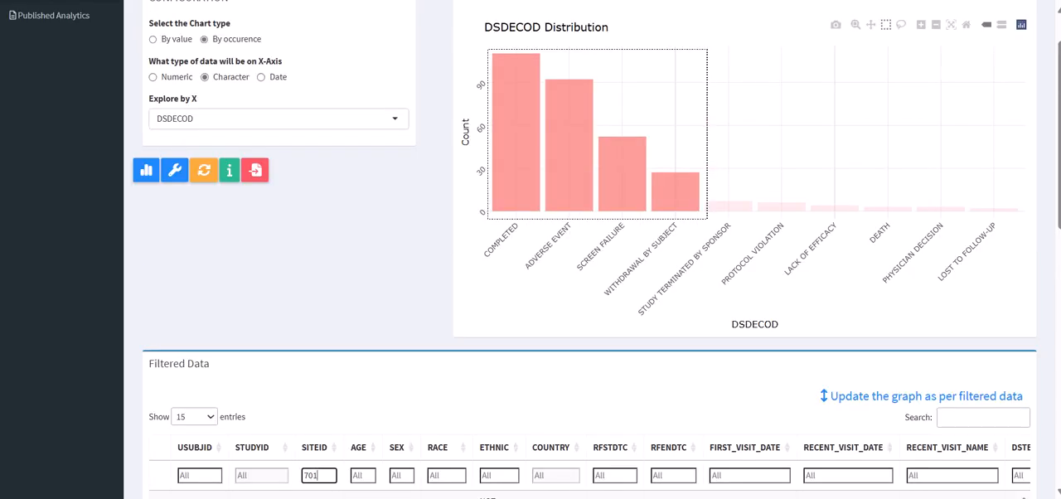
{"action": "left_click", "coordinate": [921, 395]}
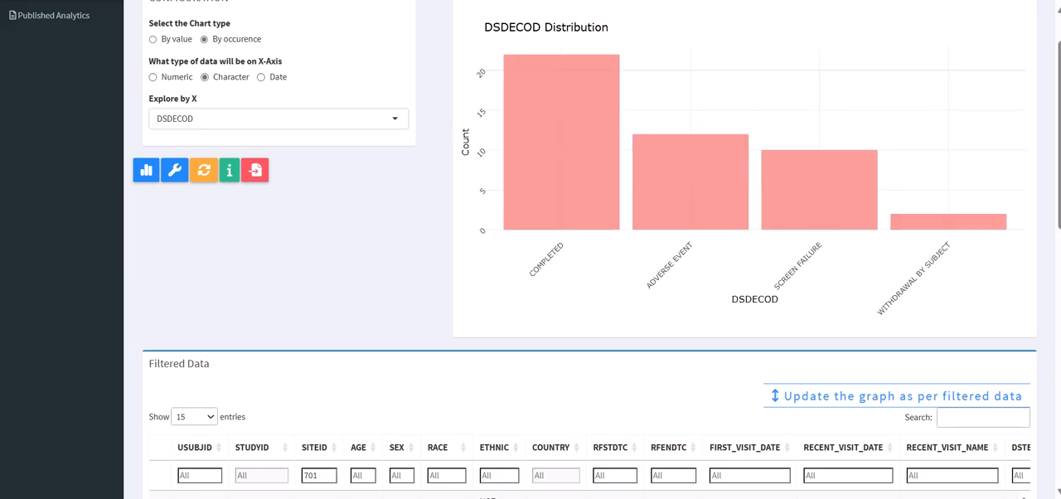
Step: Add the SEX filter f to the table and update the DSDECOD graph to match the filtered data
{"action": "scroll", "coordinate": [900, 150], "scroll_direction": "down", "scroll_amount": 2}
{"action": "scroll", "coordinate": [590, 250], "scroll_direction": "down", "scroll_amount": 1}
{"action": "left_click", "coordinate": [401, 224]}
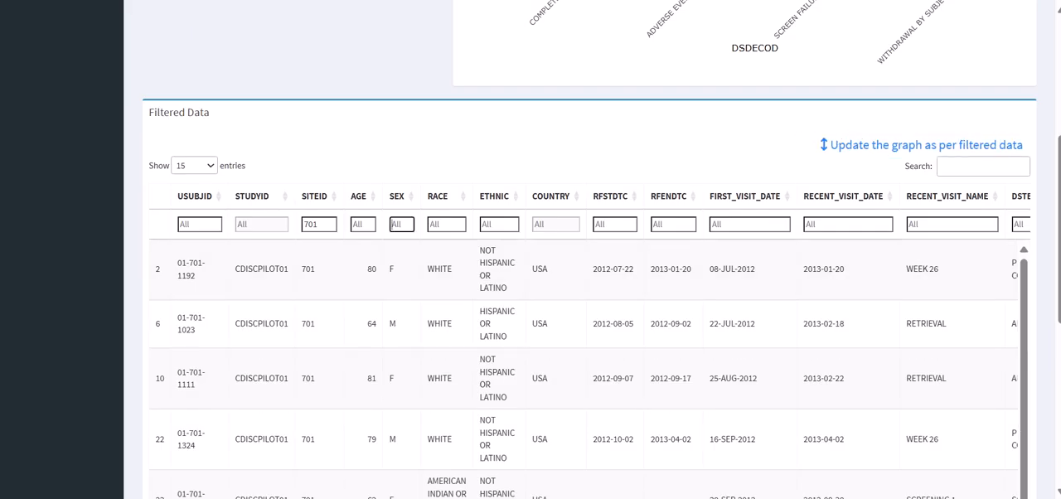
{"action": "type", "text": "fg"}
{"action": "key", "text": "BackSpace"}
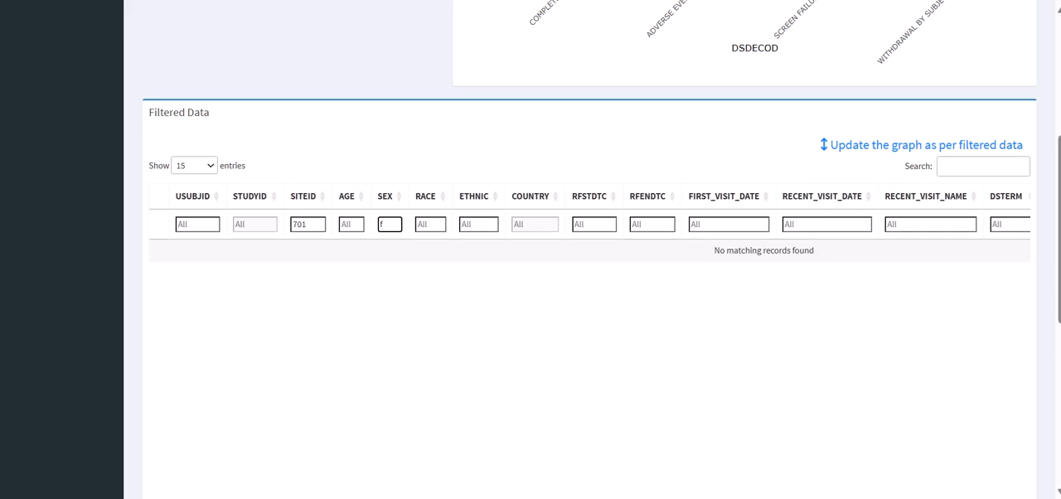
{"action": "scroll", "coordinate": [580, 373], "scroll_direction": "down", "scroll_amount": 10}
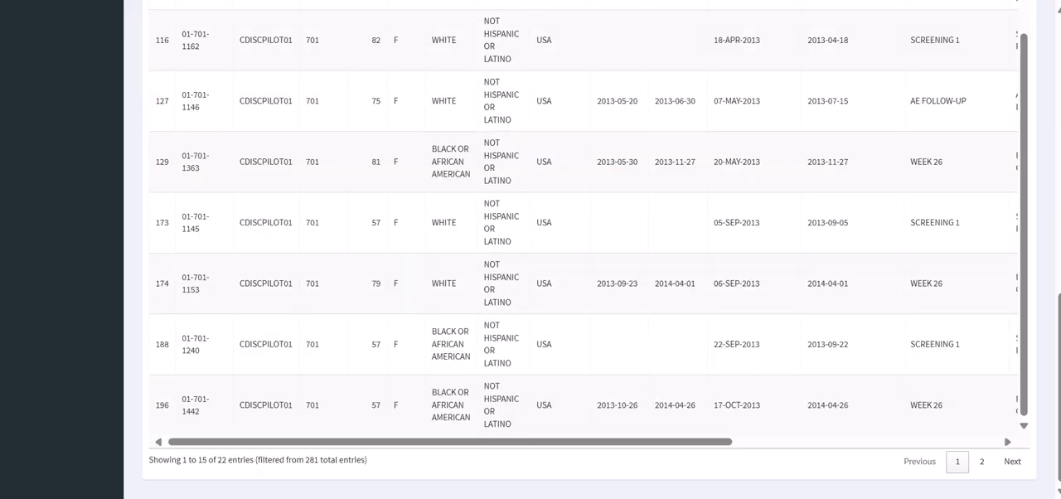
{"action": "scroll", "coordinate": [580, 249], "scroll_direction": "up", "scroll_amount": 10}
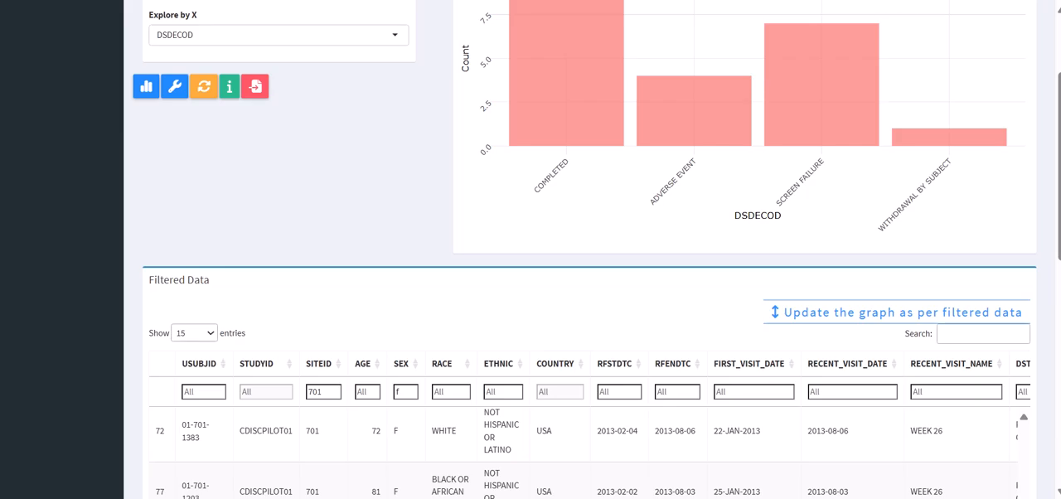
{"action": "scroll", "coordinate": [580, 248], "scroll_direction": "up", "scroll_amount": 2}
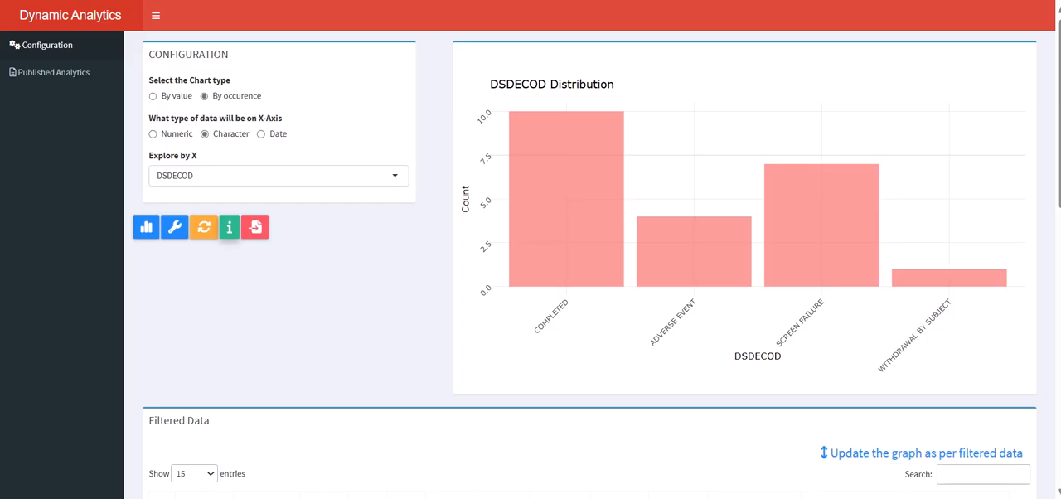
Step: Examine the bar chart help on charts by data type, covering By Value and the numeric, character and date options of By Occurence
{"action": "left_click", "coordinate": [229, 227]}
{"action": "left_click", "coordinate": [557, 86]}
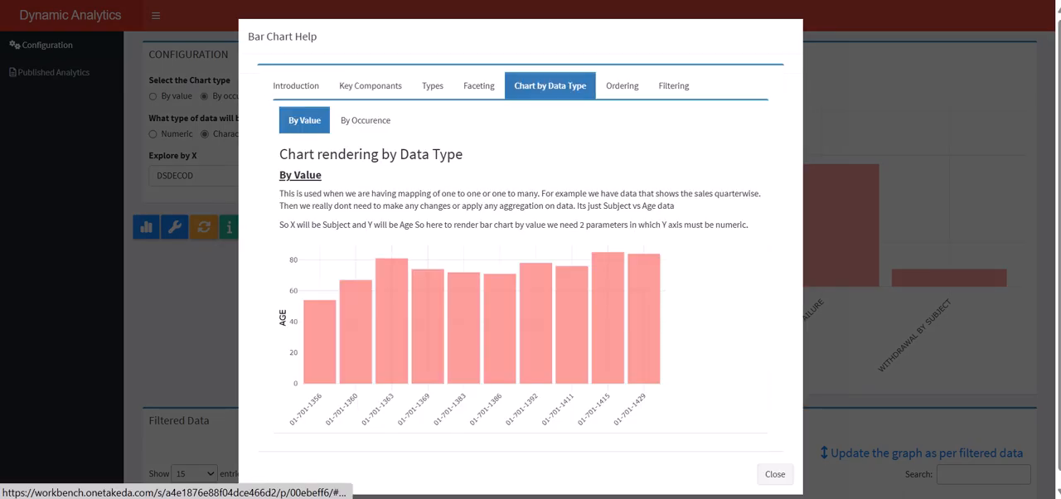
{"action": "left_click", "coordinate": [366, 120]}
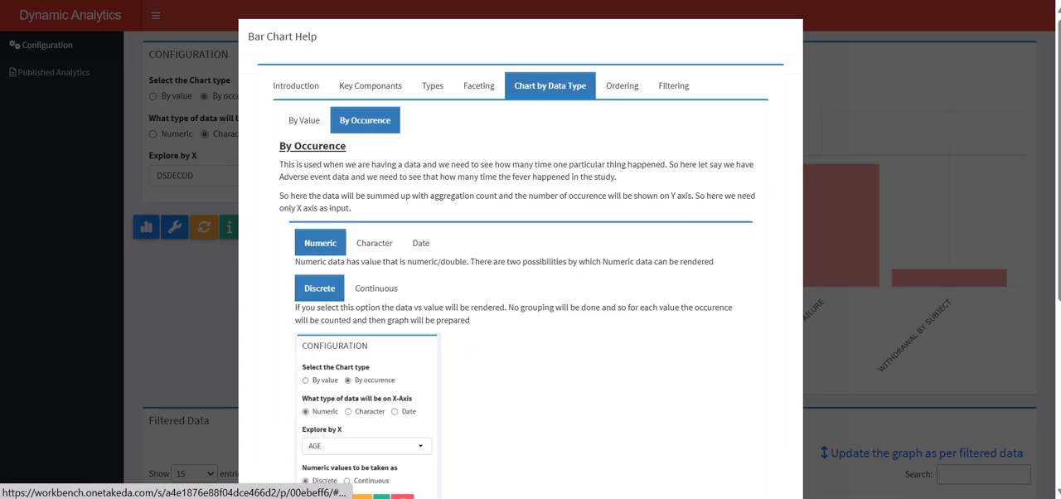
{"action": "left_click", "coordinate": [376, 288]}
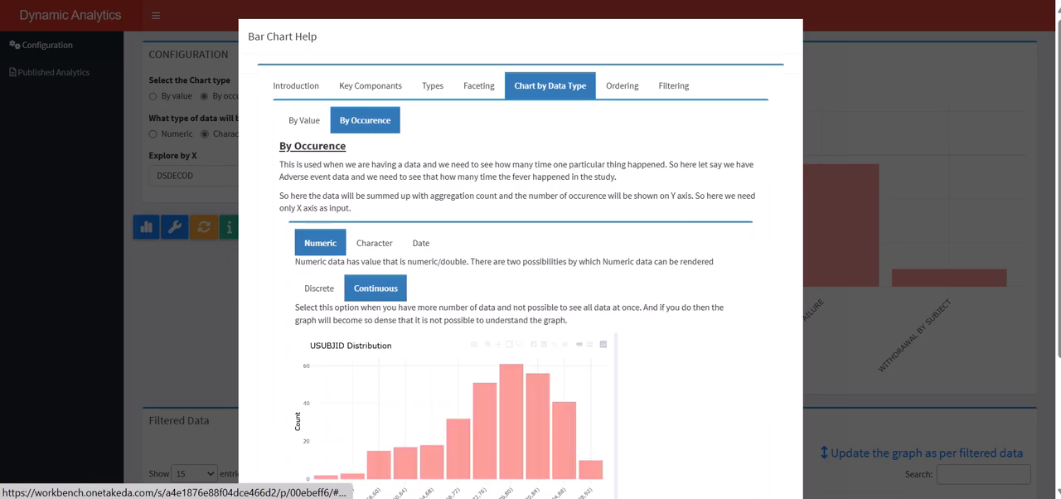
{"action": "left_click", "coordinate": [374, 243]}
{"action": "left_click", "coordinate": [421, 243]}
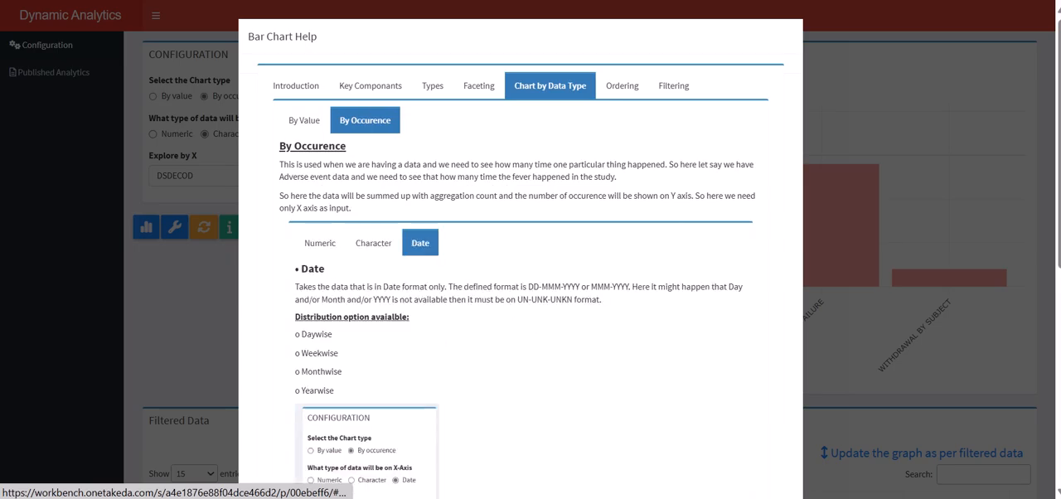
{"action": "scroll", "coordinate": [521, 248], "scroll_direction": "down", "scroll_amount": 5}
{"action": "scroll", "coordinate": [520, 248], "scroll_direction": "down", "scroll_amount": 1}
{"action": "scroll", "coordinate": [521, 249], "scroll_direction": "up", "scroll_amount": 5}
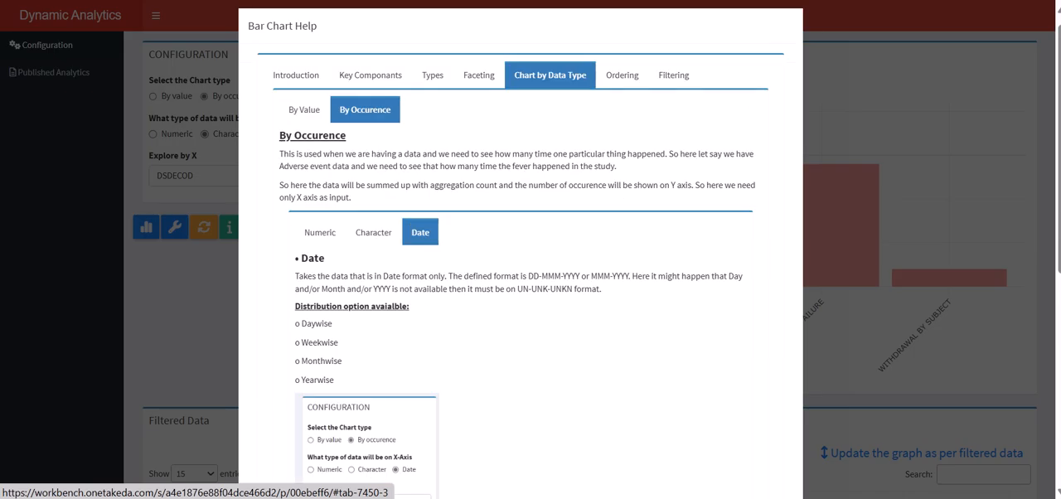
Step: Review the Ordering and Faceting topics of the bar chart help and close it
{"action": "left_click", "coordinate": [621, 86]}
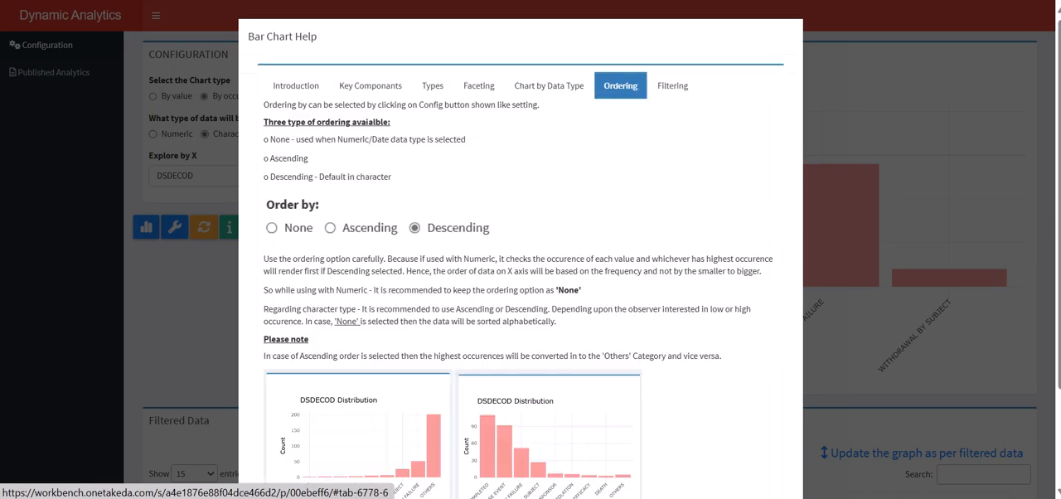
{"action": "left_click", "coordinate": [479, 86]}
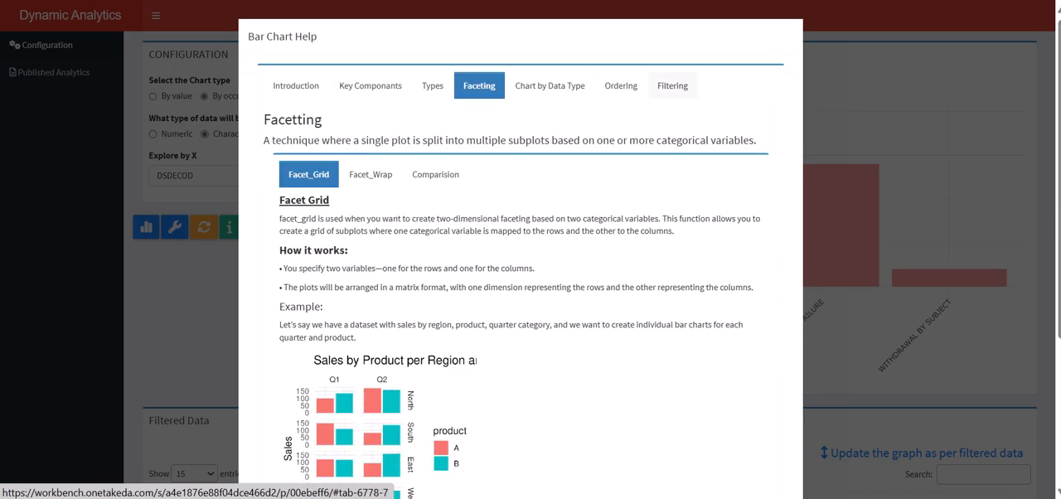
{"action": "key", "text": "Escape"}
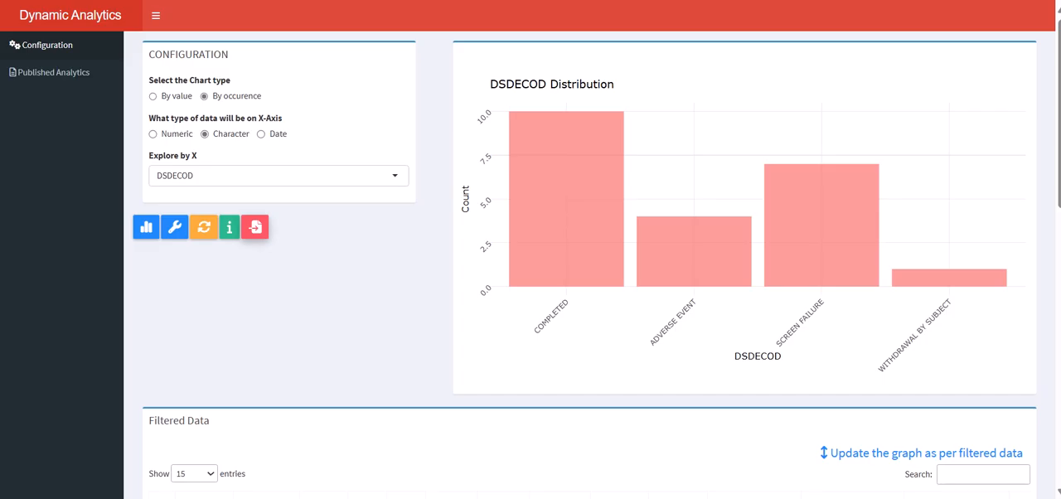
Step: Save the current chart as a template named DISP with the description DISP
{"action": "left_click", "coordinate": [255, 226]}
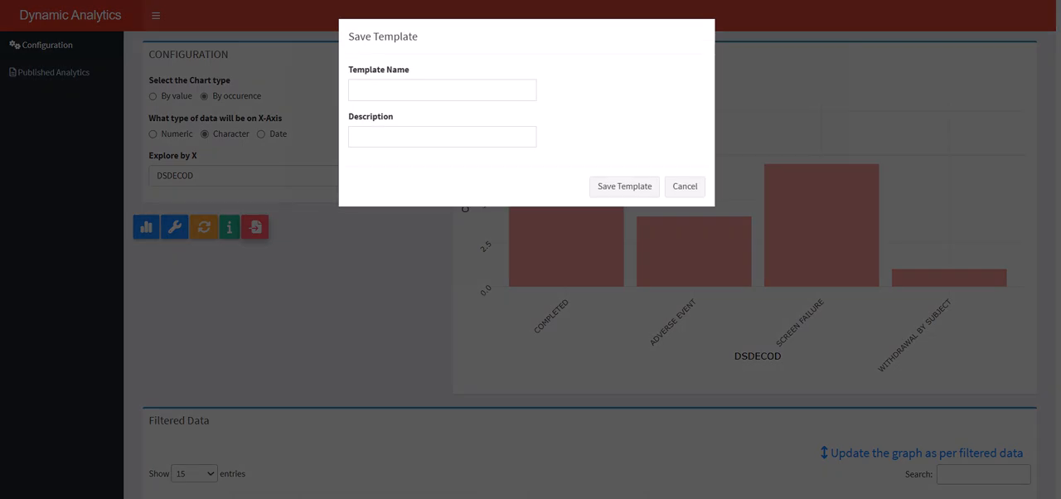
{"action": "left_click", "coordinate": [415, 90]}
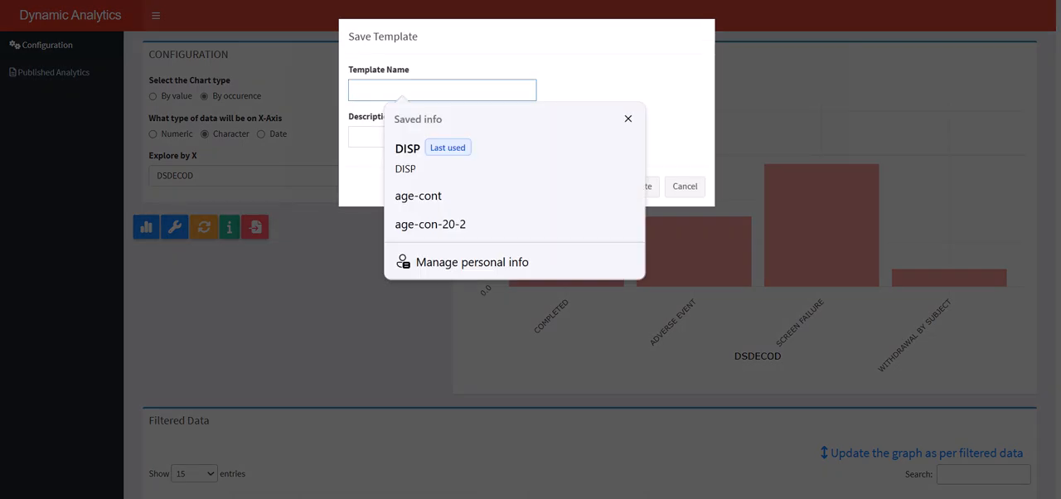
{"action": "type", "text": "DISP"}
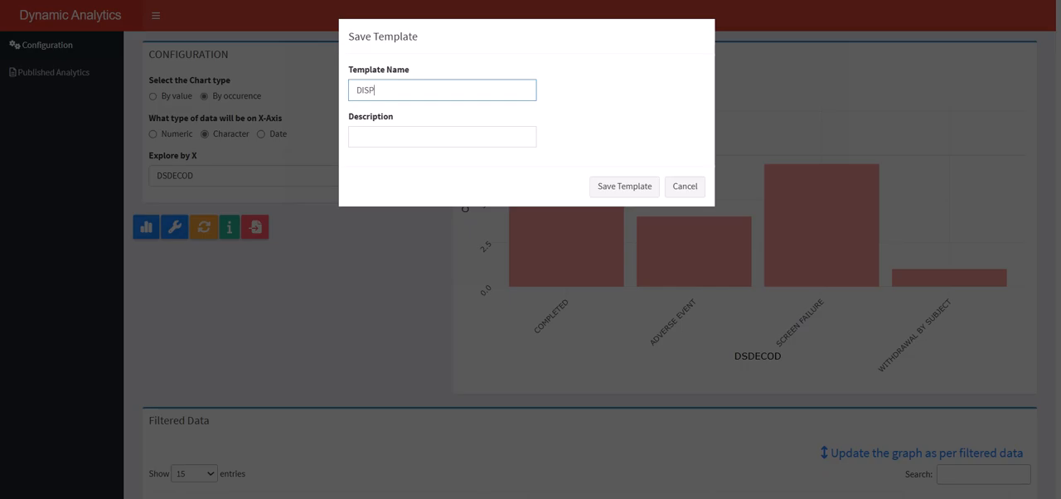
{"action": "key", "text": "ctrl+a"}
{"action": "key", "text": "ctrl+c"}
{"action": "key", "text": "Tab"}
{"action": "key", "text": "ctrl+v"}
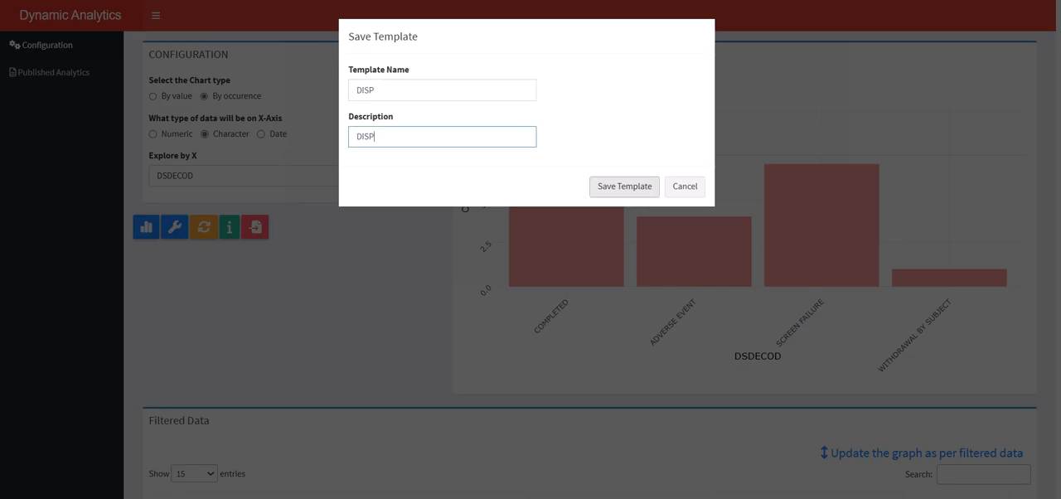
{"action": "key", "text": "Tab"}
{"action": "key", "text": "Return"}
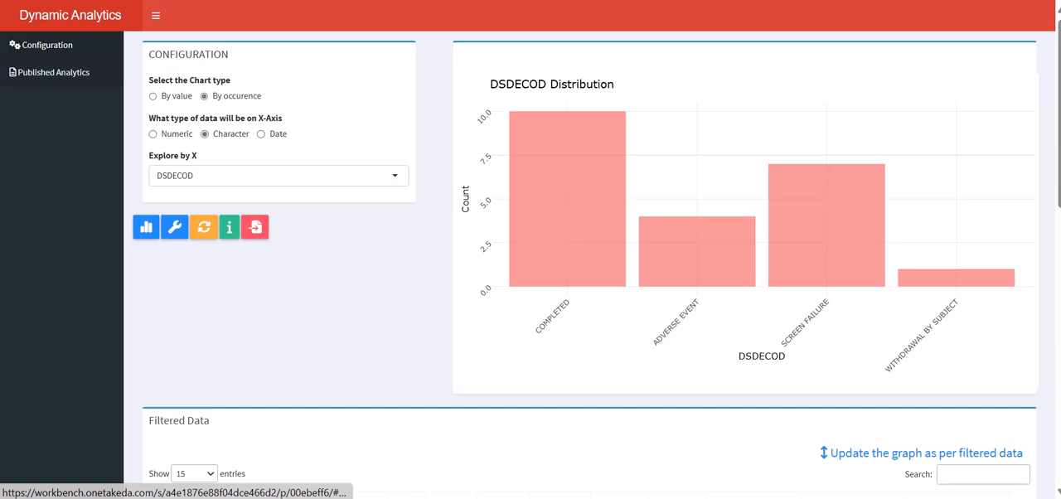
Step: View the published template "Disposition Data with Ascending order and 8 bars" and its data table
{"action": "left_click", "coordinate": [54, 72]}
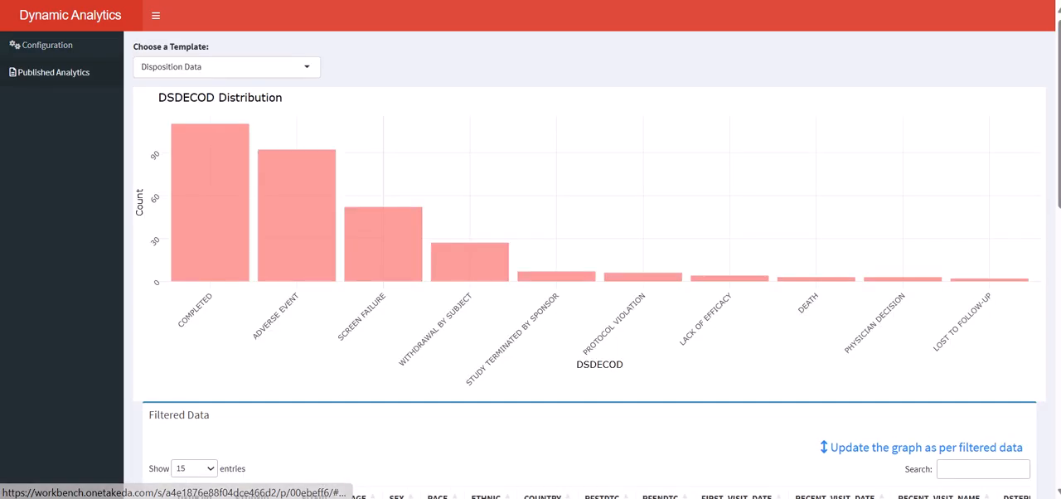
{"action": "left_click", "coordinate": [225, 67]}
{"action": "left_click", "coordinate": [225, 113]}
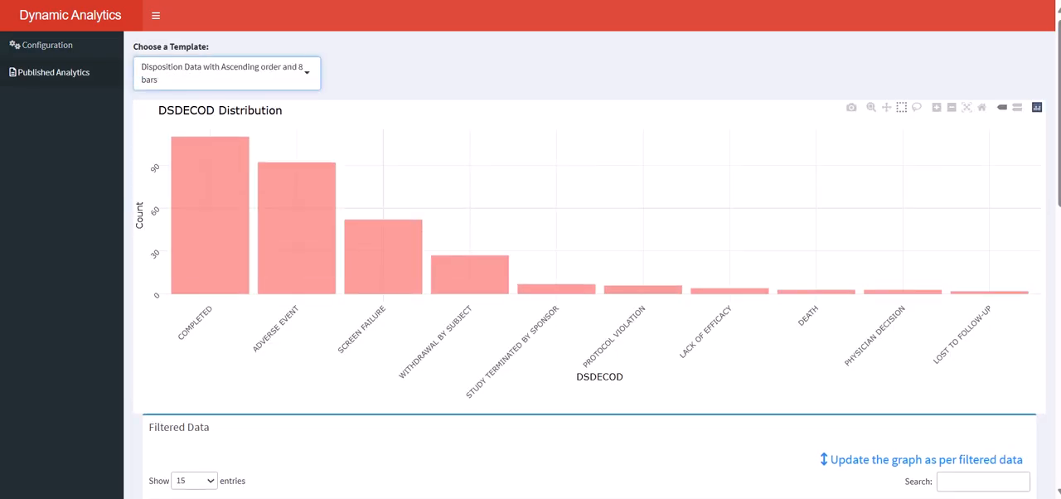
{"action": "scroll", "coordinate": [580, 249], "scroll_direction": "down", "scroll_amount": 10}
{"action": "scroll", "coordinate": [581, 273], "scroll_direction": "down", "scroll_amount": 4}
{"action": "scroll", "coordinate": [581, 249], "scroll_direction": "down", "scroll_amount": 3}
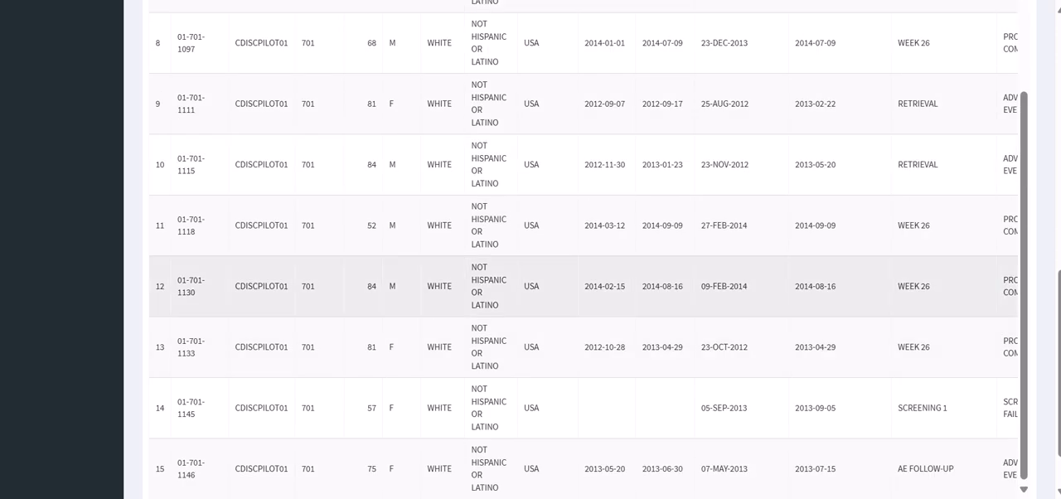
{"action": "scroll", "coordinate": [580, 249], "scroll_direction": "up", "scroll_amount": 6}
{"action": "scroll", "coordinate": [581, 249], "scroll_direction": "up", "scroll_amount": 3}
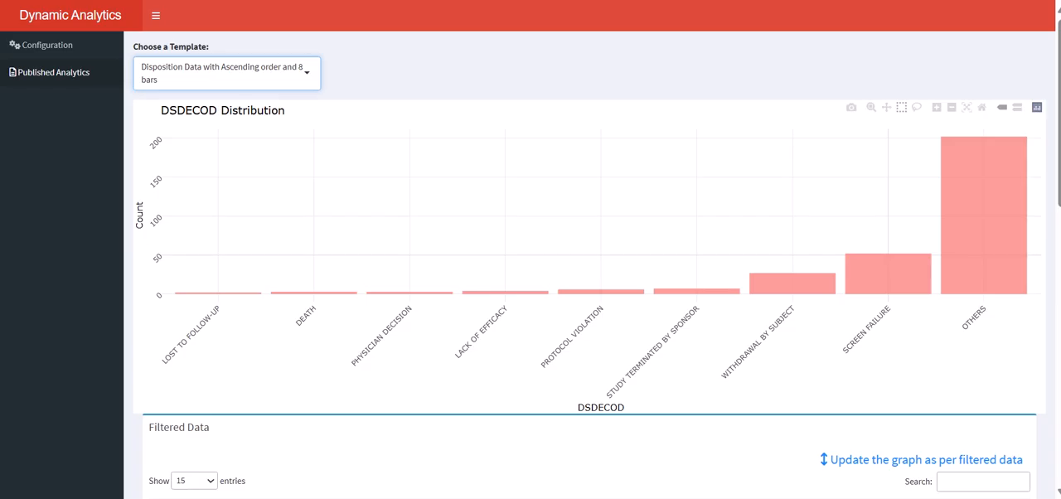
Step: Display the published template "Disposition Data with grouped by Gender" and look over its chart and records
{"action": "left_click", "coordinate": [225, 73]}
{"action": "left_click", "coordinate": [217, 162]}
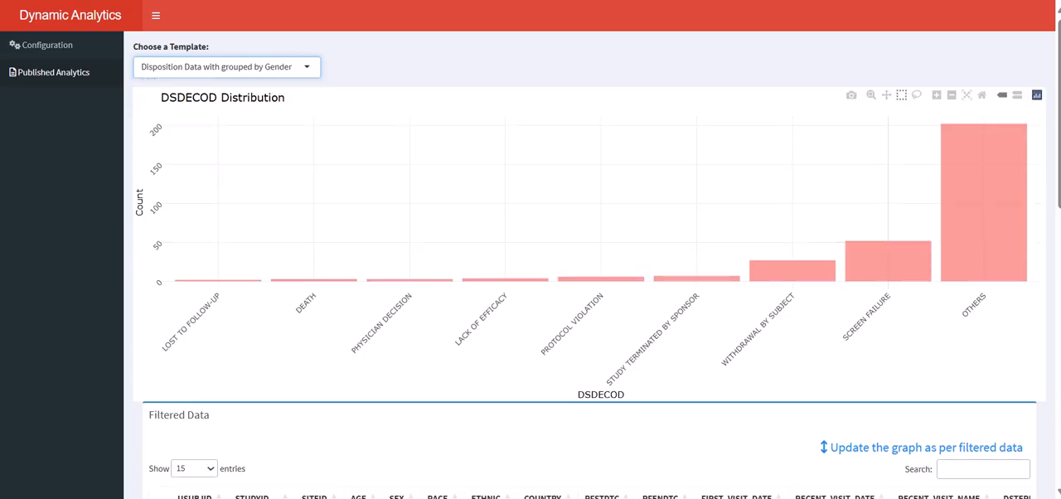
{"action": "scroll", "coordinate": [581, 248], "scroll_direction": "down", "scroll_amount": 10}
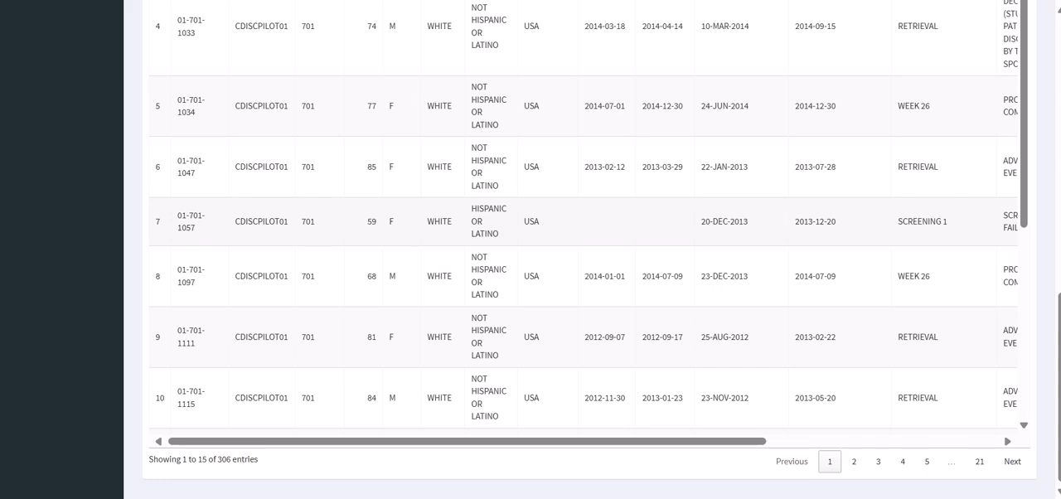
{"action": "scroll", "coordinate": [581, 248], "scroll_direction": "up", "scroll_amount": 5}
{"action": "scroll", "coordinate": [581, 249], "scroll_direction": "up", "scroll_amount": 5}
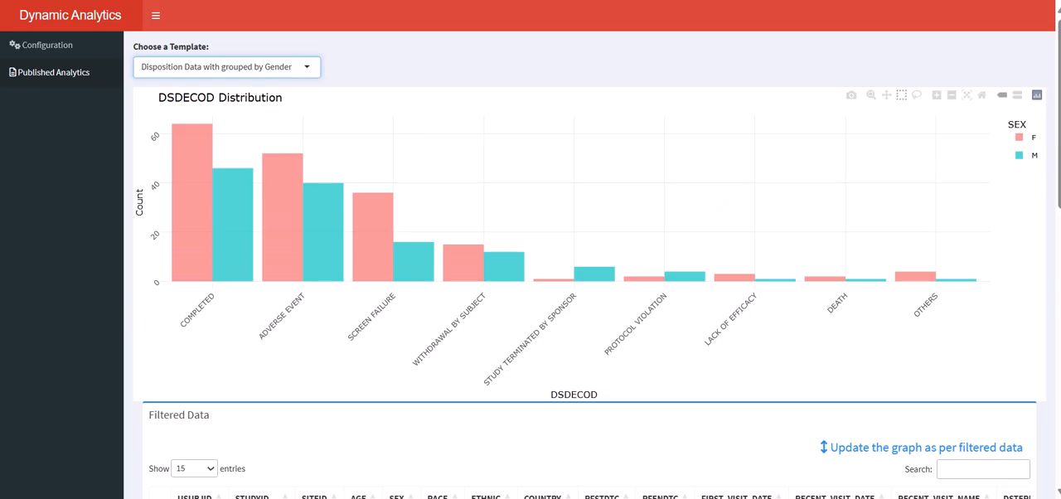
Step: Display the published template "AGE Discrete" and examine its age distribution and filtered records
{"action": "left_click", "coordinate": [226, 67]}
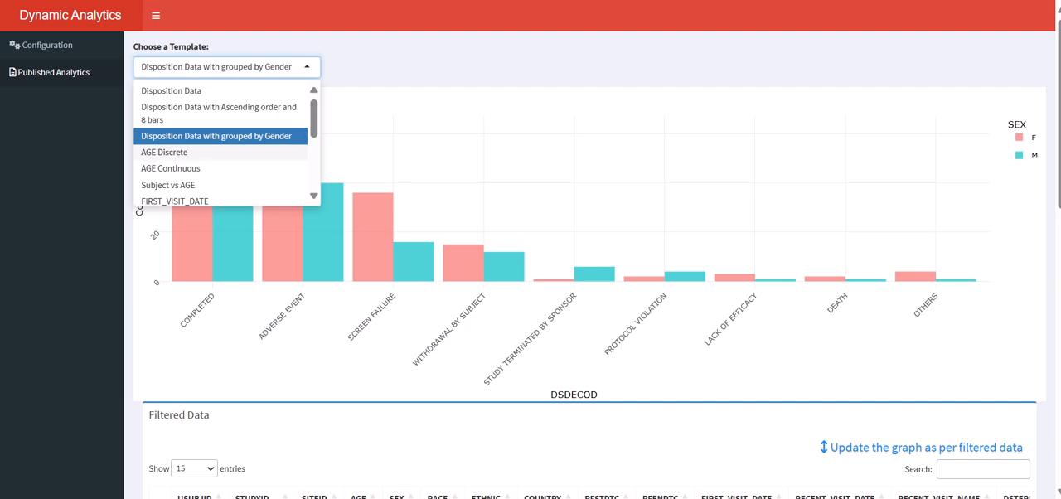
{"action": "left_click", "coordinate": [199, 153]}
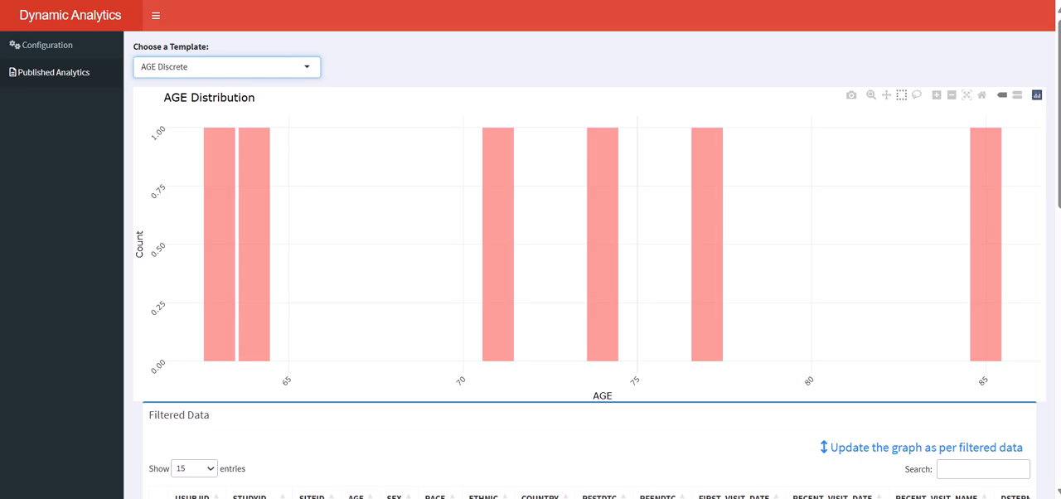
{"action": "scroll", "coordinate": [613, 149], "scroll_direction": "down", "scroll_amount": 8}
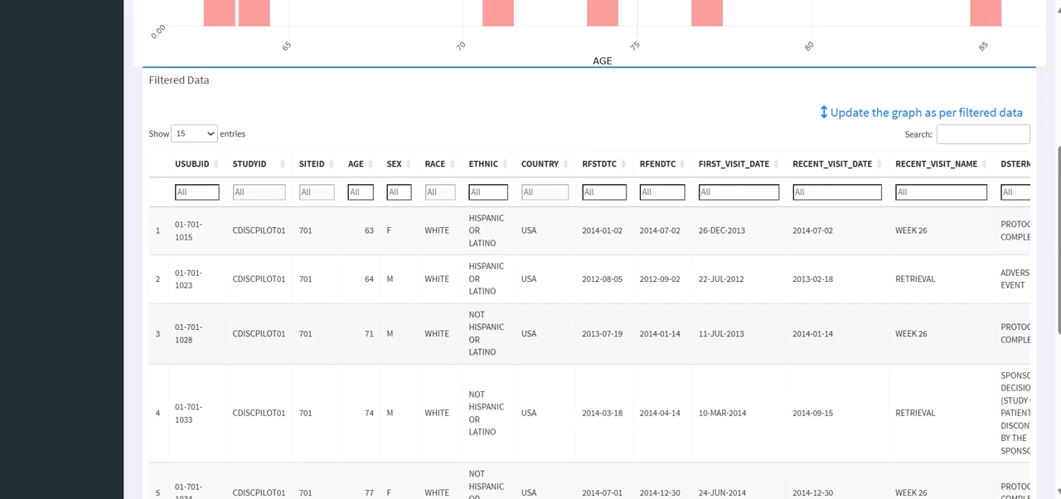
{"action": "scroll", "coordinate": [614, 216], "scroll_direction": "down", "scroll_amount": 1}
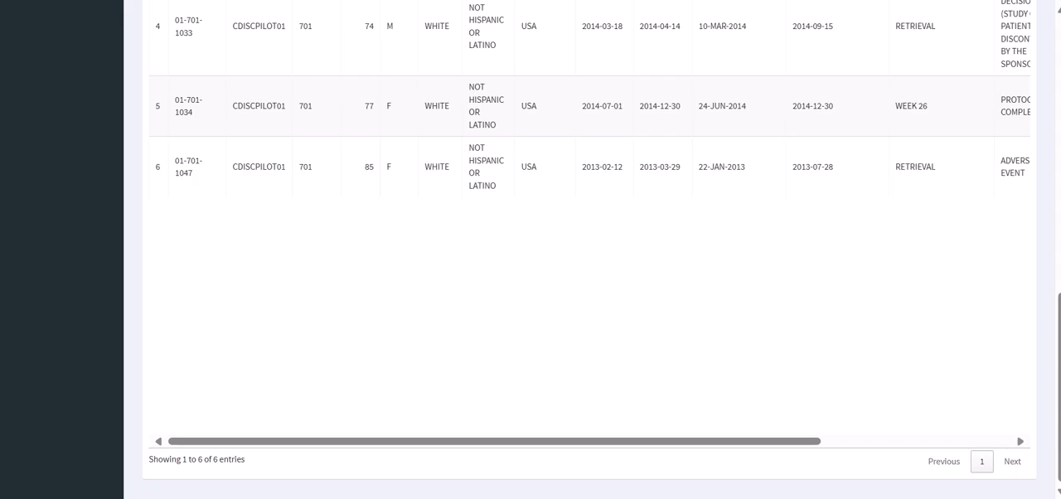
{"action": "scroll", "coordinate": [707, 249], "scroll_direction": "up", "scroll_amount": 10}
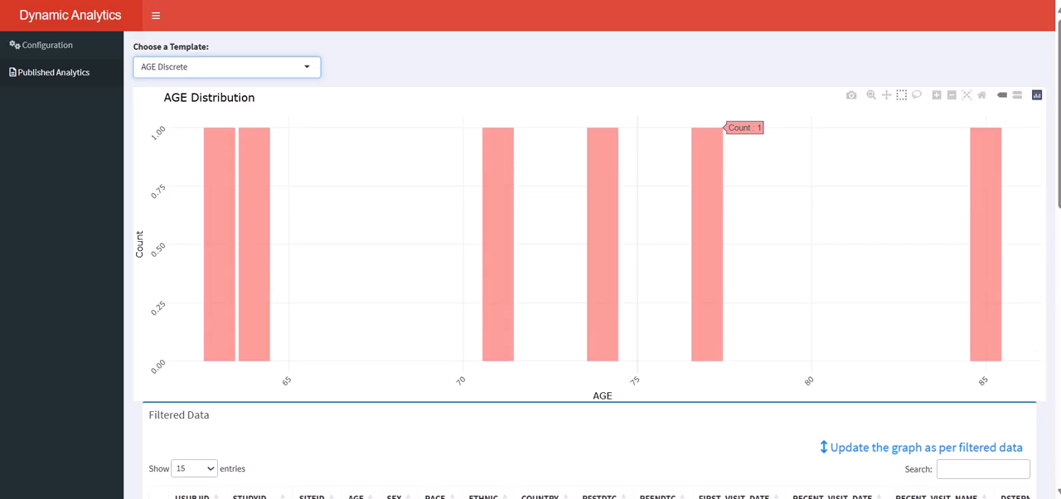